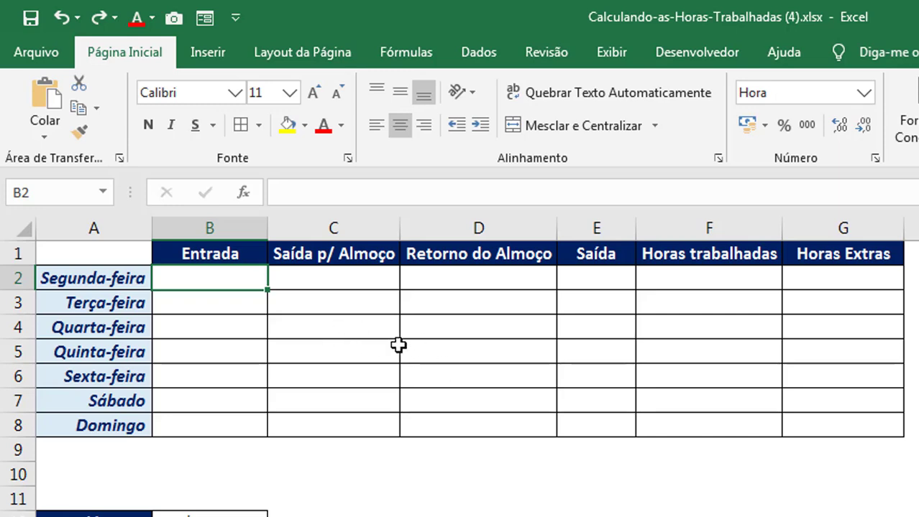
# Fill B2:E8 with times: Entrada 07:00 and Saída p/ Almoço 12:00 daily; weekdays Retorno 13:00, Saída 18:00 Monday, 17:00 Tuesday–Thursday, 16:00 Friday.
pyautogui.write('07:00:00\t12:00:00\t13:00:00\t18:00:00 07:00:00\t12:00:00\t13:00:00\t17:00:00 07:00:00\t12:00:00\t13:00:00\t17:00:00 07:00:00\t12:00:00\t13:00:00\t17:00:00 07:00:00\t12:00:00\t13:00:00\t16:00:00 07:00:00\t12:00:00\t\t 07:00:00\t12:00:00')
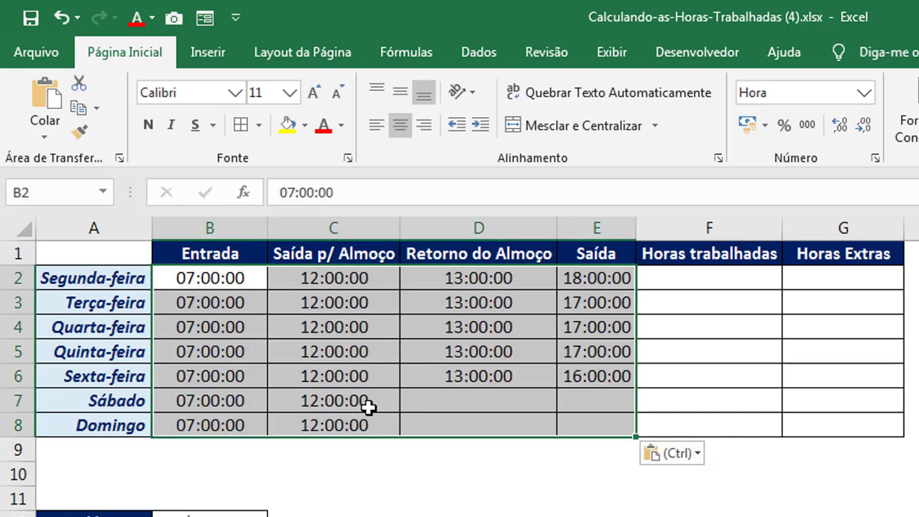
pyautogui.click(390, 447)
pyautogui.click(446, 477)
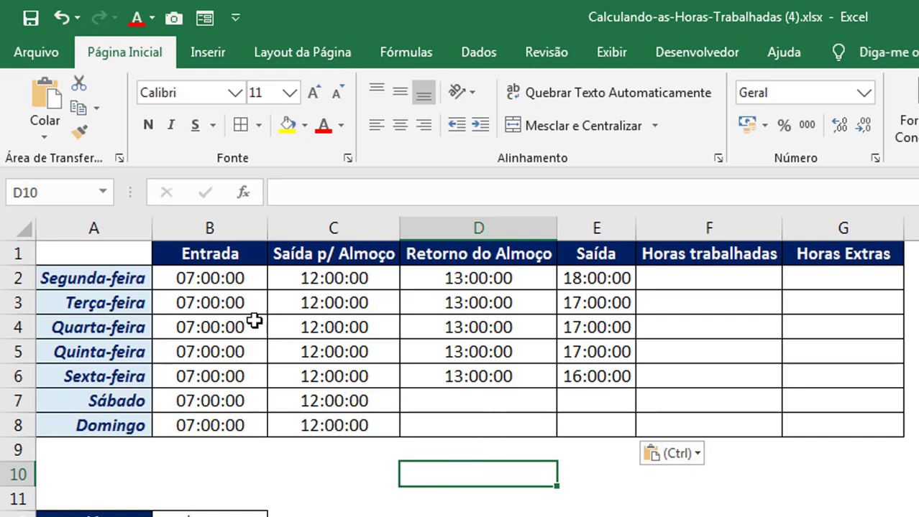
# Apply the custom number format [h]:mm to the time entries in B2:E8.
pyautogui.moveTo(200, 280)
pyautogui.mouseDown()
pyautogui.moveTo(481, 272)
pyautogui.moveTo(577, 312)
pyautogui.moveTo(562, 425)
pyautogui.moveTo(577, 414)
pyautogui.mouseUp()
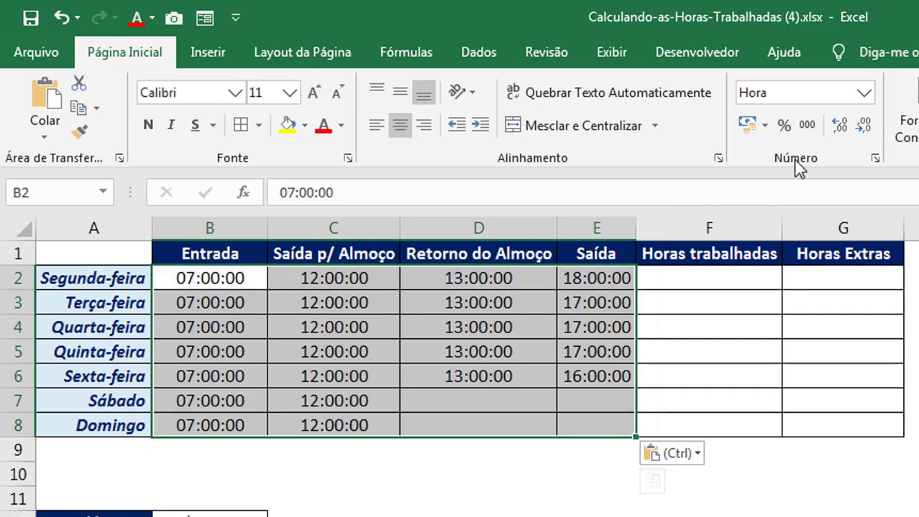
pyautogui.click(865, 94)
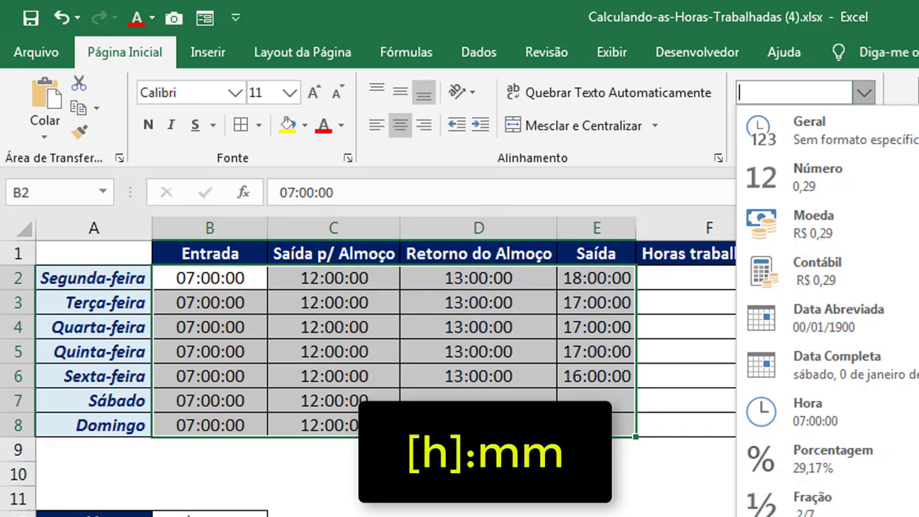
pyautogui.hotkey('ctrl', '1')
pyautogui.click(379, 352)
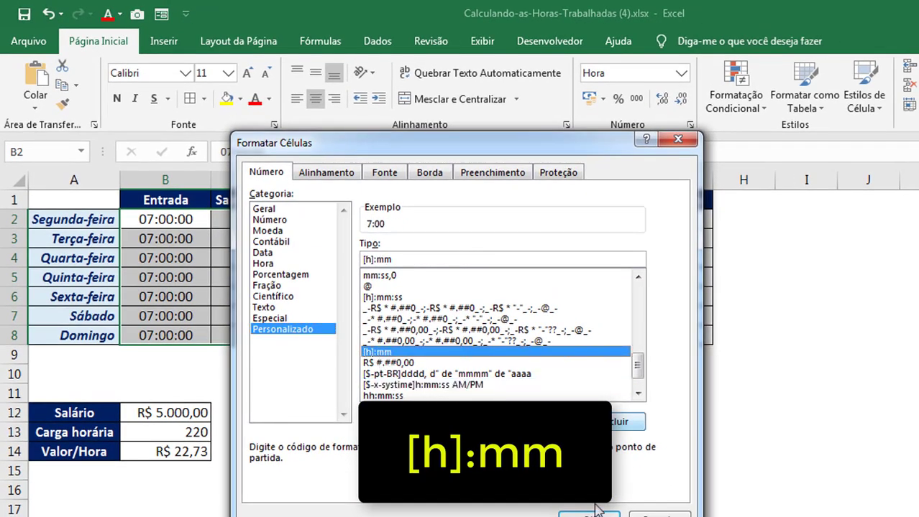
pyautogui.click(591, 513)
pyautogui.click(610, 438)
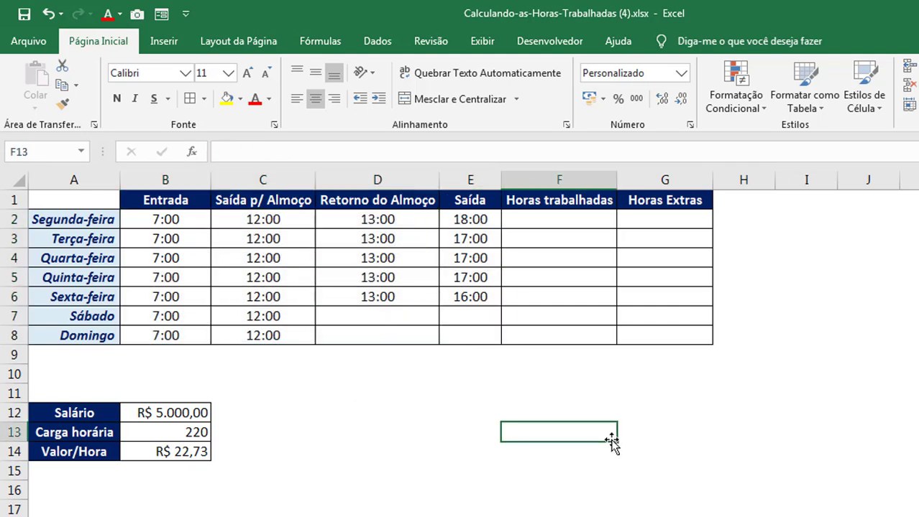
# Format the Horas trabalhadas and Horas Extras cells F2:G8 as Número.
pyautogui.moveTo(529, 224); pyautogui.dragTo(681, 333)
pyautogui.click(680, 73)
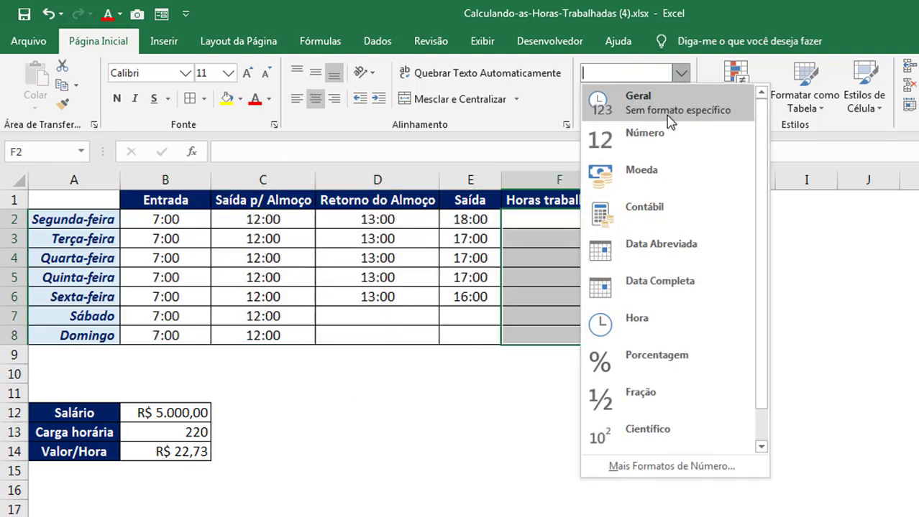
pyautogui.click(667, 138)
pyautogui.click(575, 226)
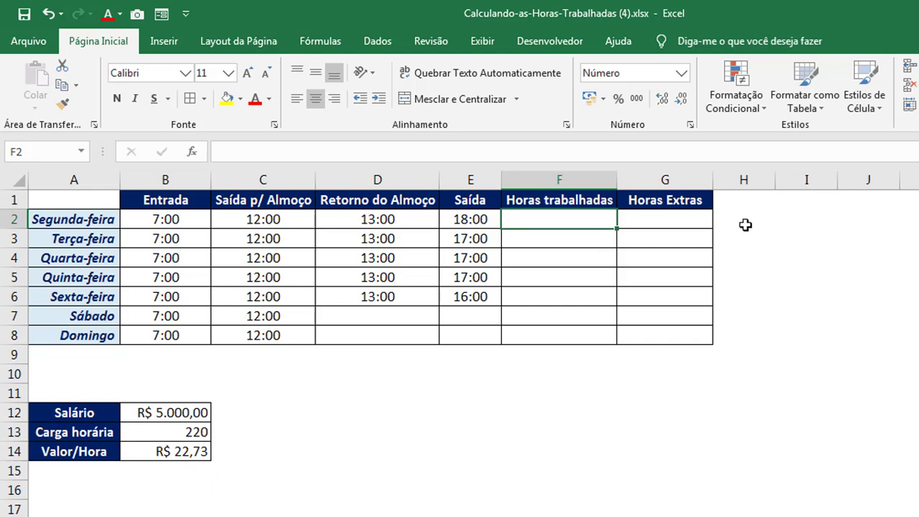
# Widen column F and enter =((E2-B2)-(D2-C2))*24 in F2 to calculate Monday's worked hours.
pyautogui.moveTo(616, 181); pyautogui.dragTo(674, 181)
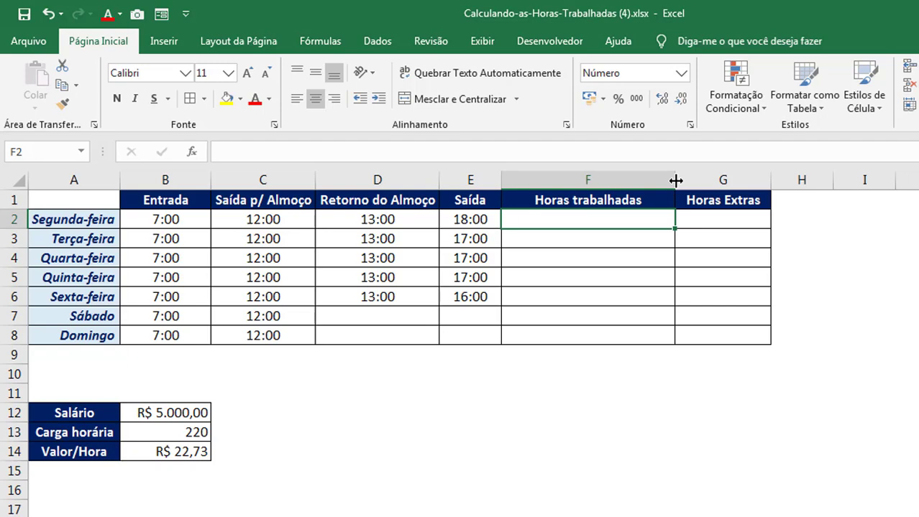
pyautogui.doubleClick(583, 216)
pyautogui.write('=((')
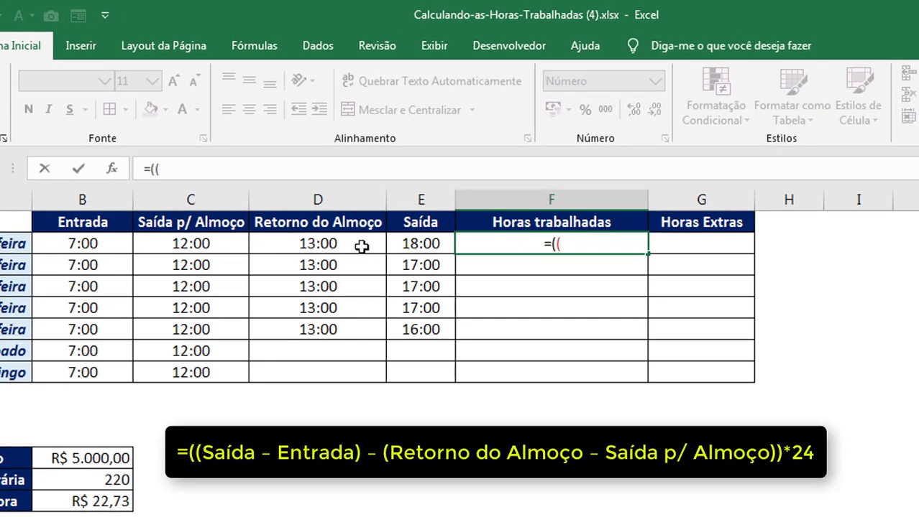
pyautogui.click(416, 245)
pyautogui.write('-')
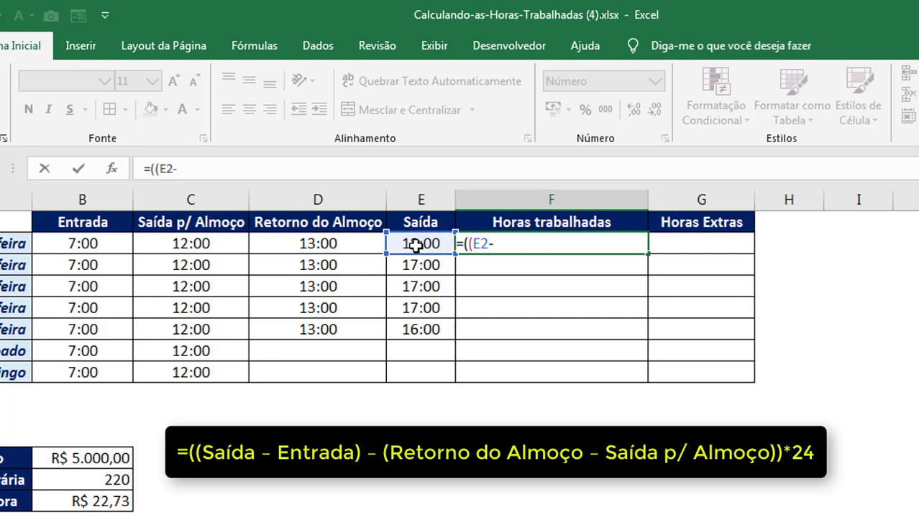
pyautogui.click(77, 242)
pyautogui.write(')')
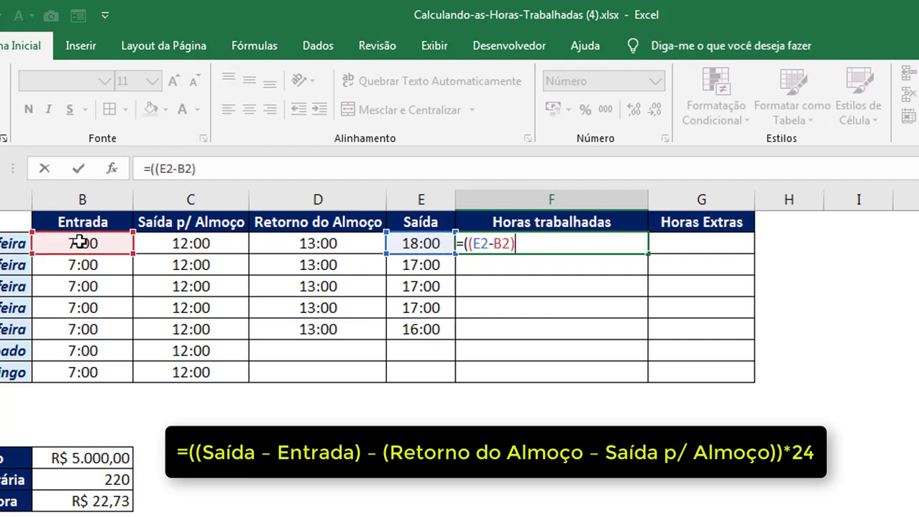
pyautogui.write('-(')
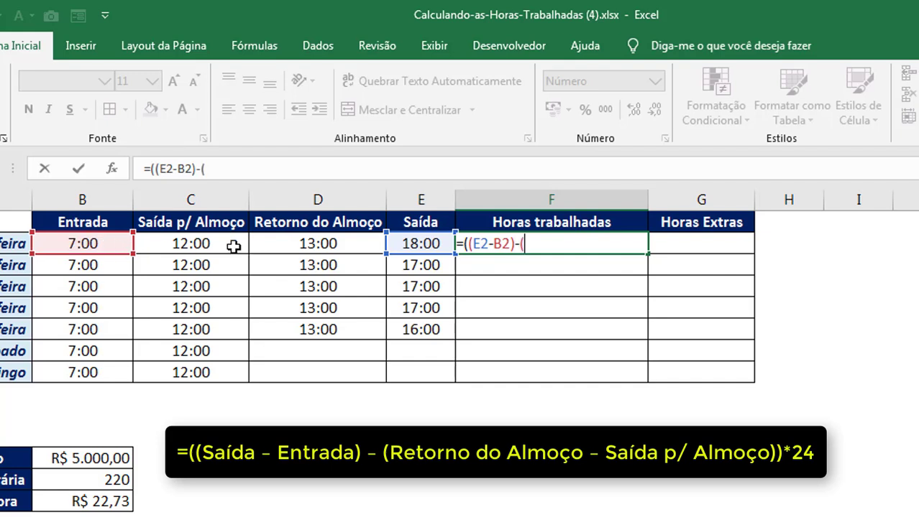
pyautogui.click(314, 246)
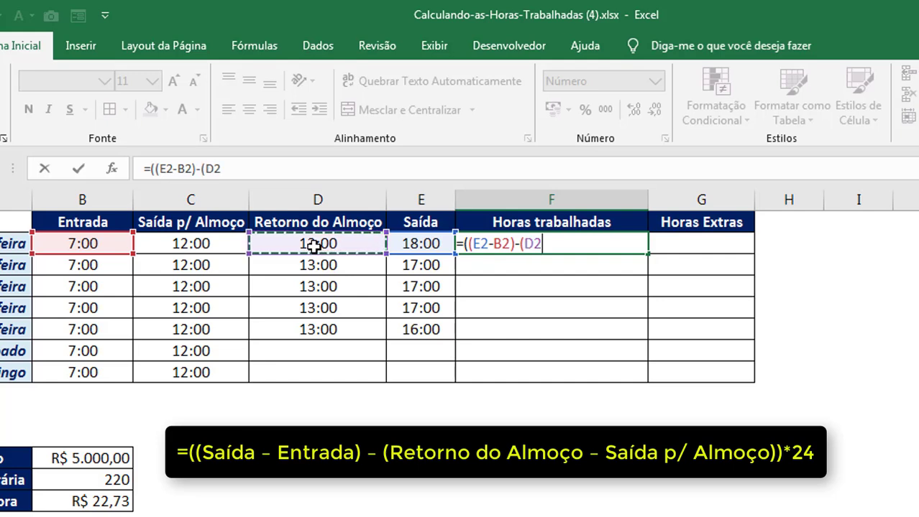
pyautogui.write('-')
pyautogui.click(193, 246)
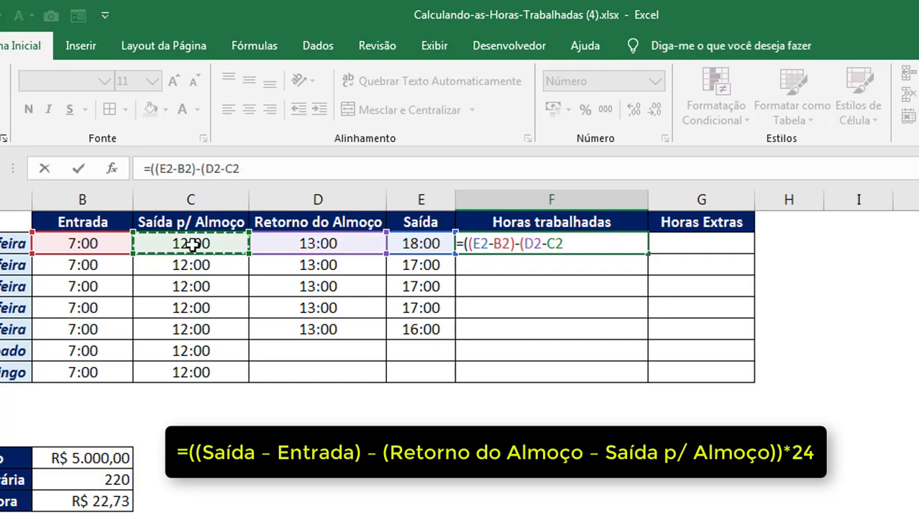
pyautogui.write('))')
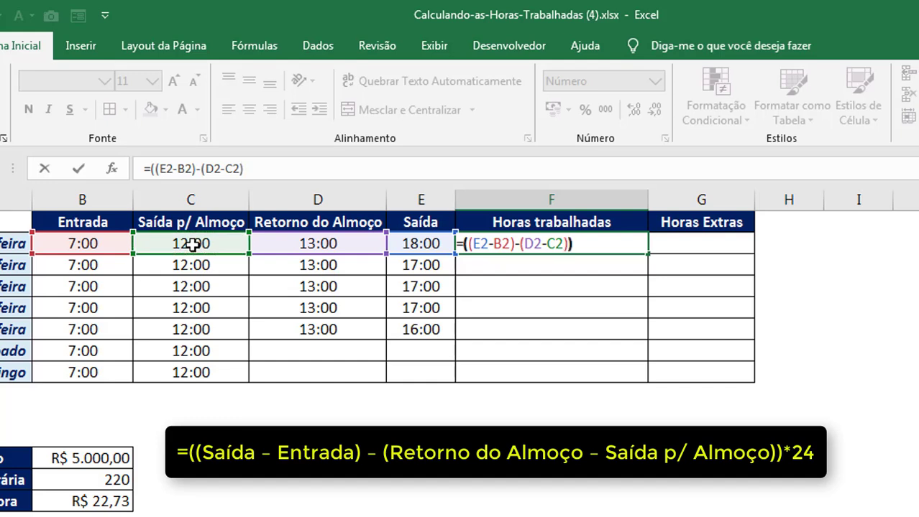
pyautogui.write('*24')
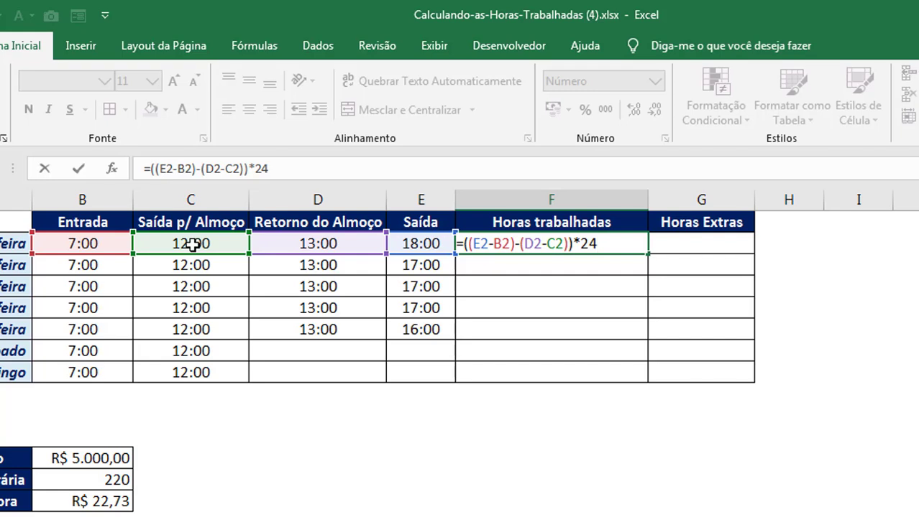
pyautogui.hotkey('ctrl', 'Return')
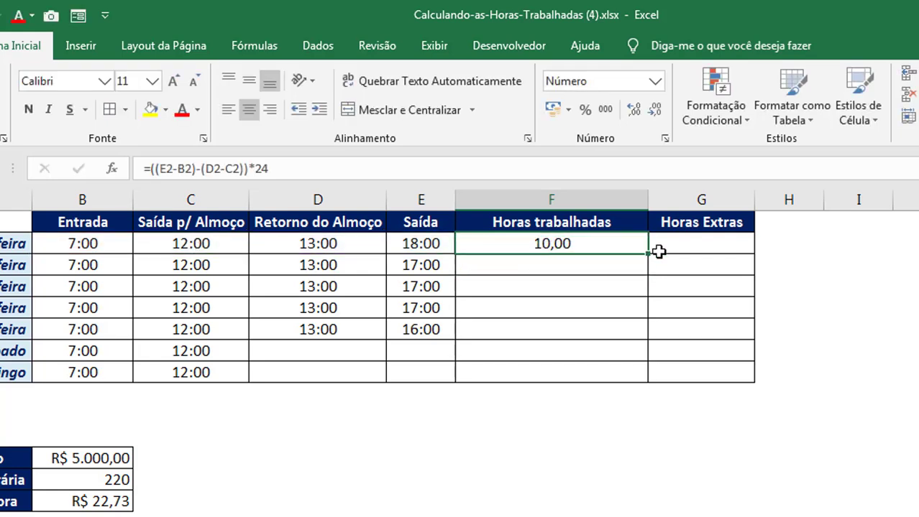
# Copy the worked-hours formula from F2 down to F8 and autofit the width of column F.
pyautogui.moveTo(646, 253); pyautogui.dragTo(635, 378)
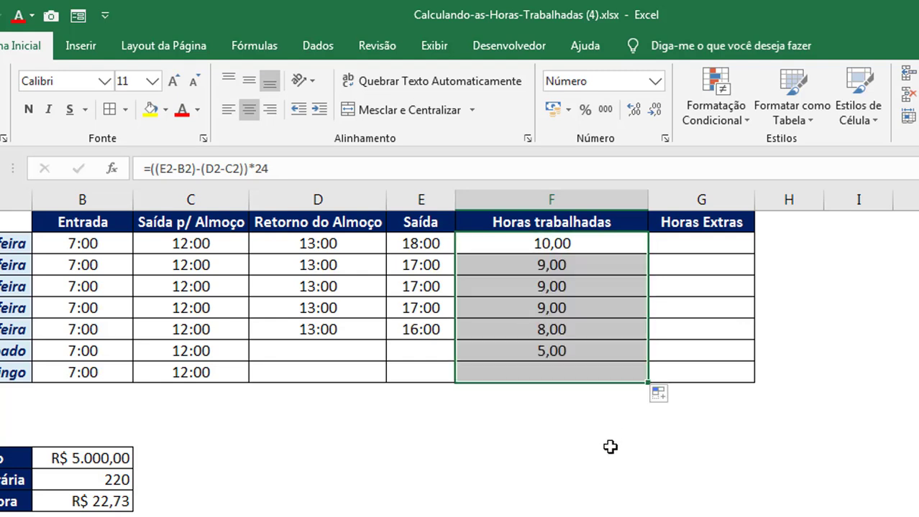
pyautogui.click(609, 455)
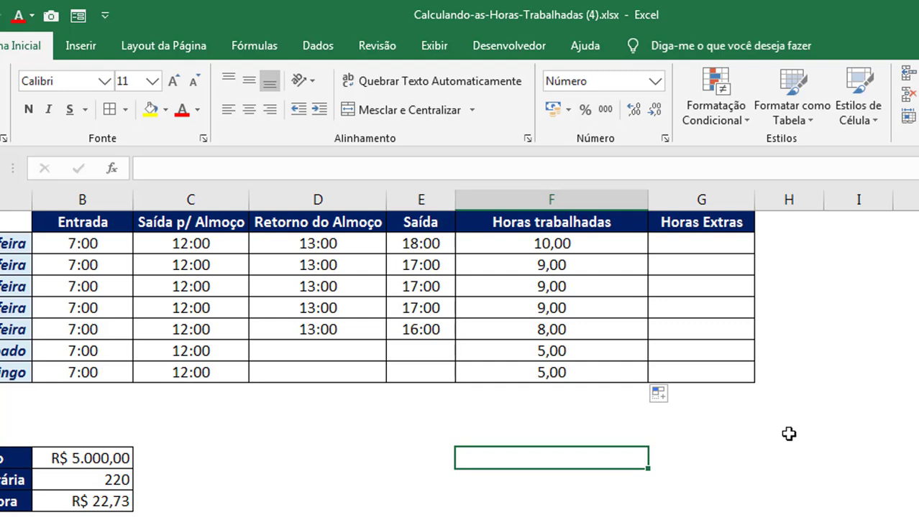
pyautogui.doubleClick(647, 199)
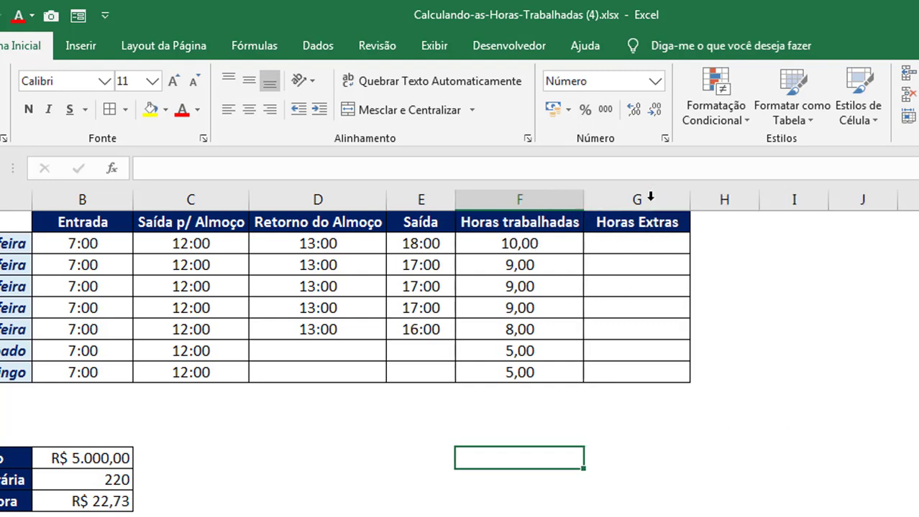
# Total the worked hours in F9 with =SOMA(F2:F8).
pyautogui.click(519, 397)
pyautogui.write('=som')
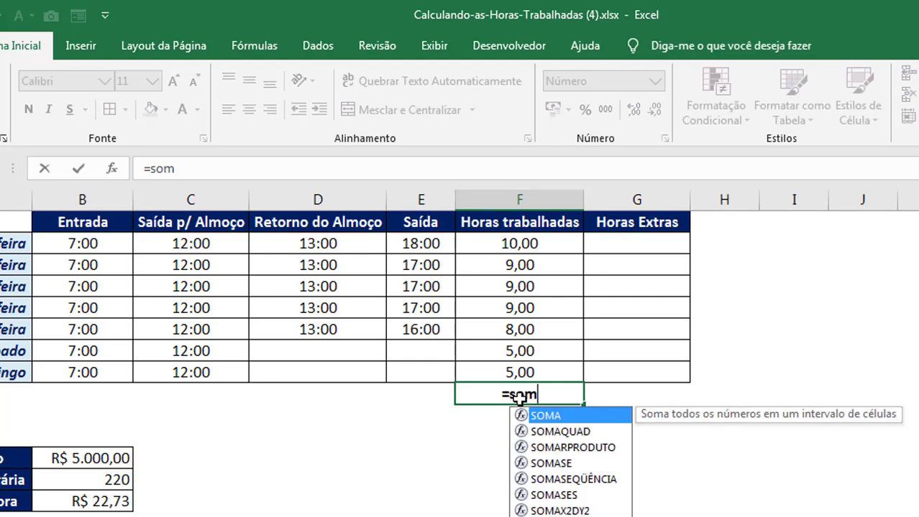
pyautogui.write('a(')
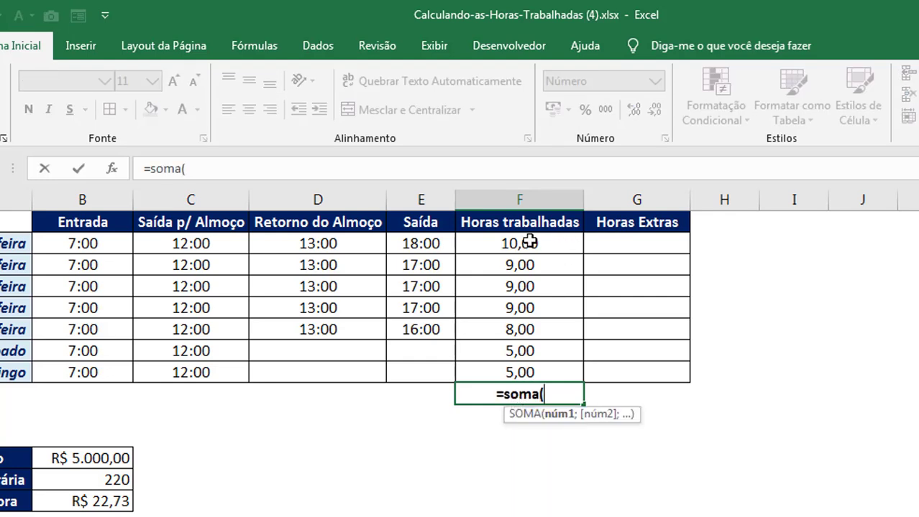
pyautogui.moveTo(529, 240); pyautogui.dragTo(524, 371)
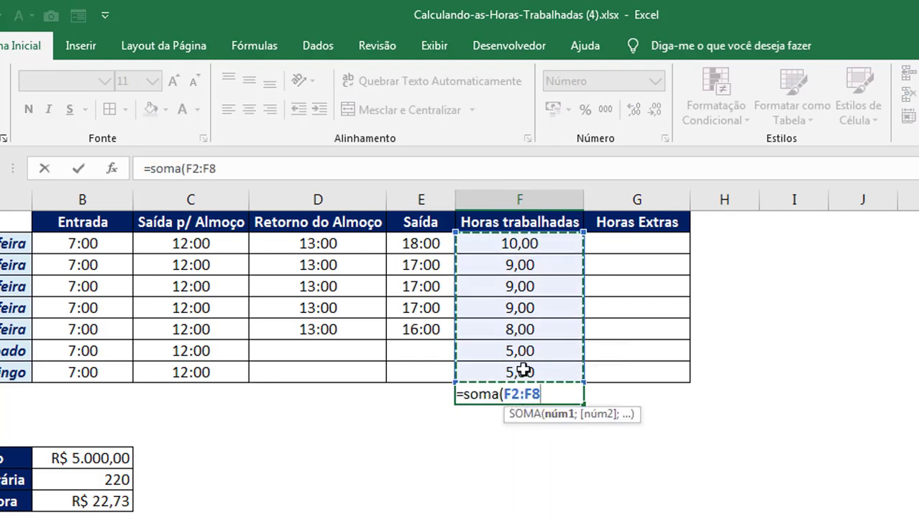
pyautogui.press('Return')
pyautogui.click(722, 452)
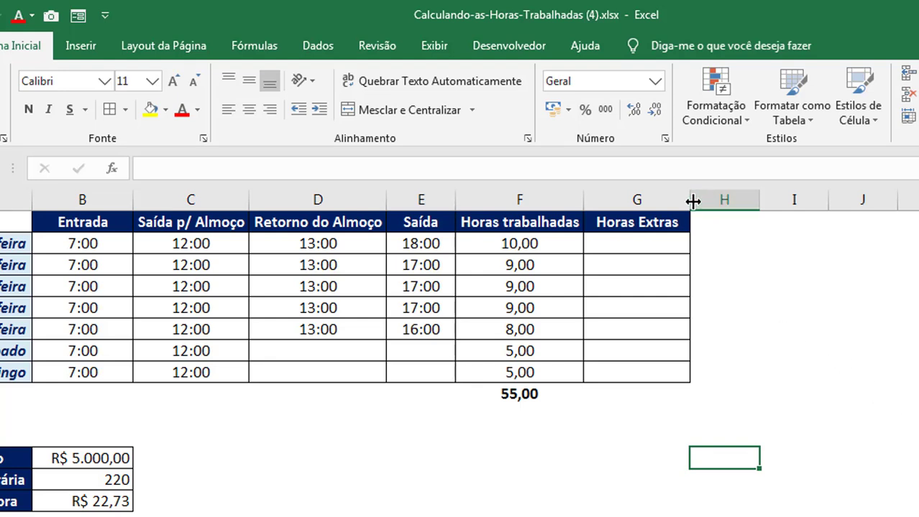
# Widen the Horas Extras column slightly and check the Salário and Carga horária cells in B12 and B13.
pyautogui.moveTo(689, 199); pyautogui.dragTo(705, 199)
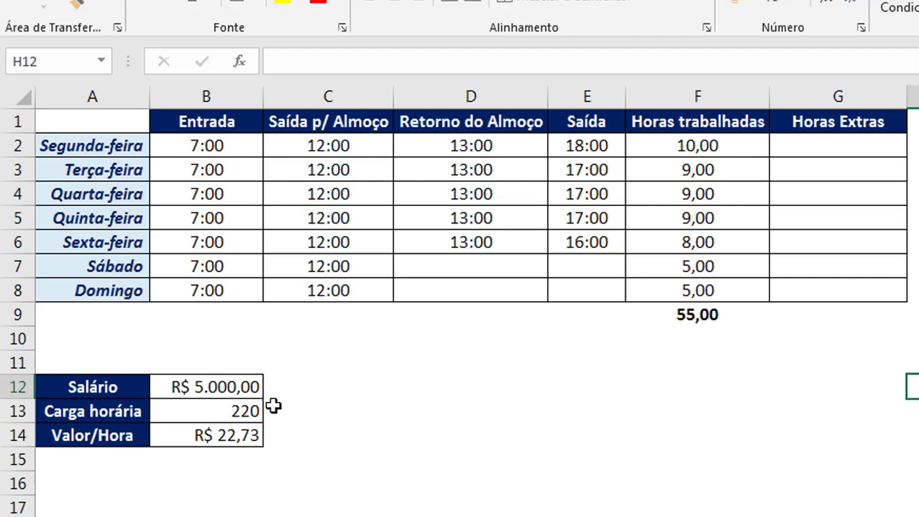
pyautogui.click(203, 389)
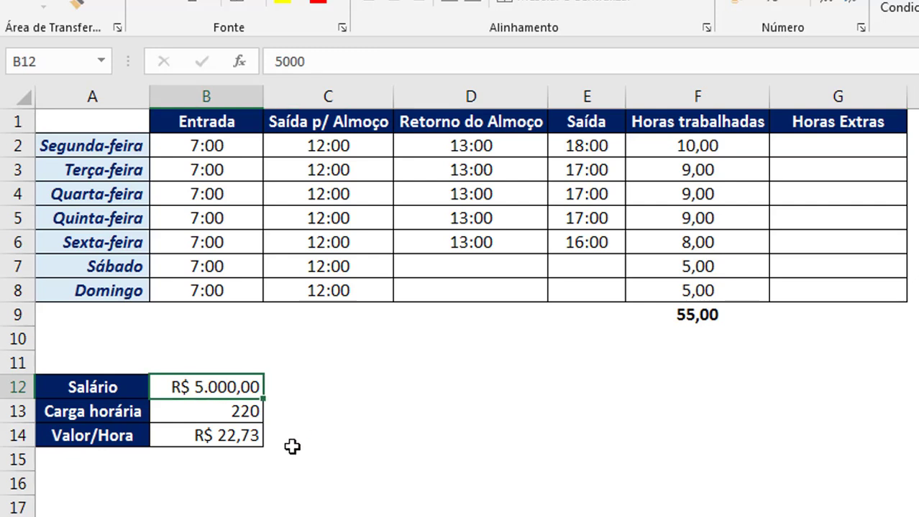
pyautogui.click(259, 413)
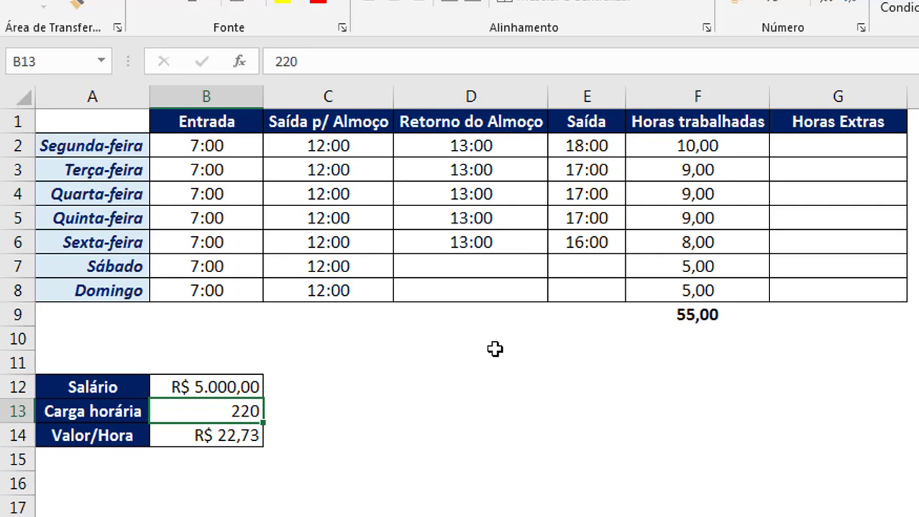
# Enter =SE(F2>9;F2-9;0) in G2 to calculate Monday's overtime hours beyond nine.
pyautogui.click(823, 147)
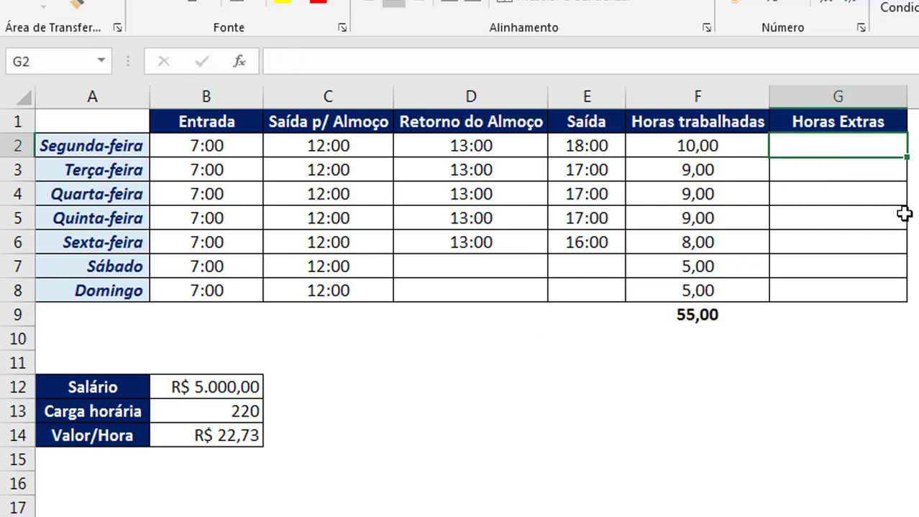
pyautogui.write('=se')
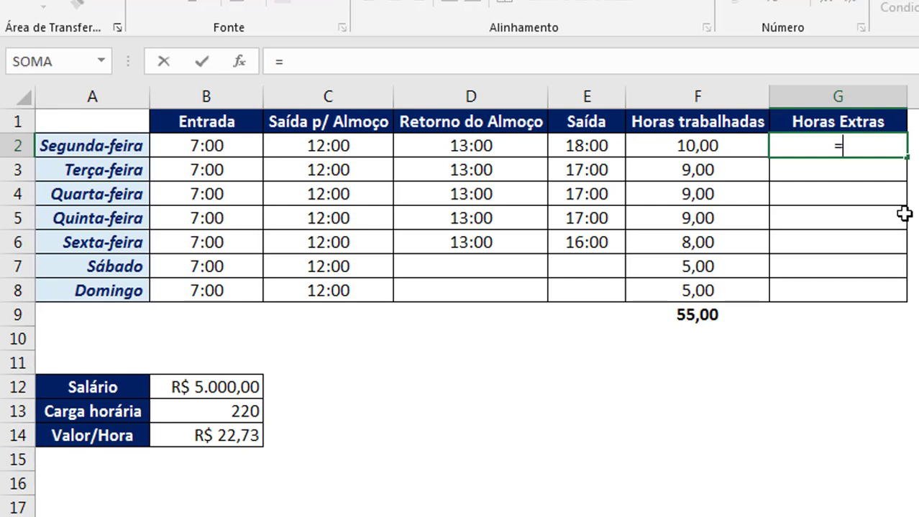
pyautogui.write('(')
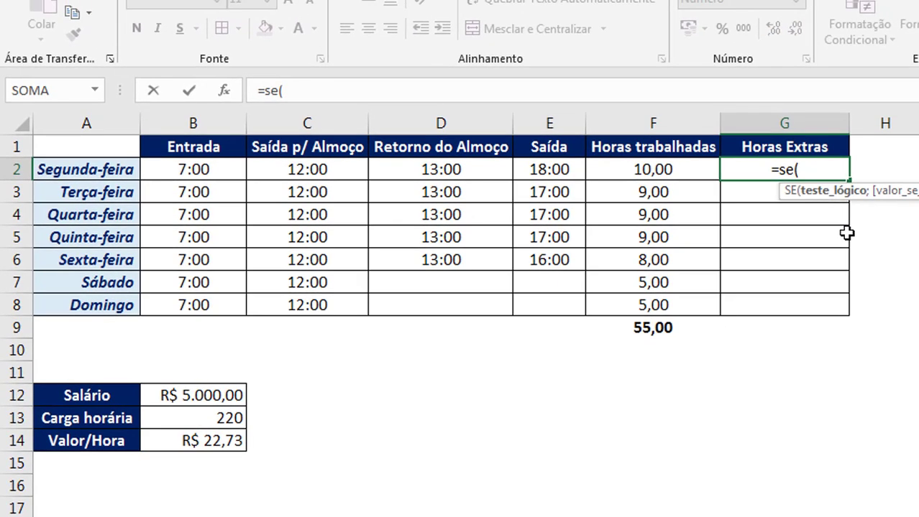
pyautogui.click(671, 169)
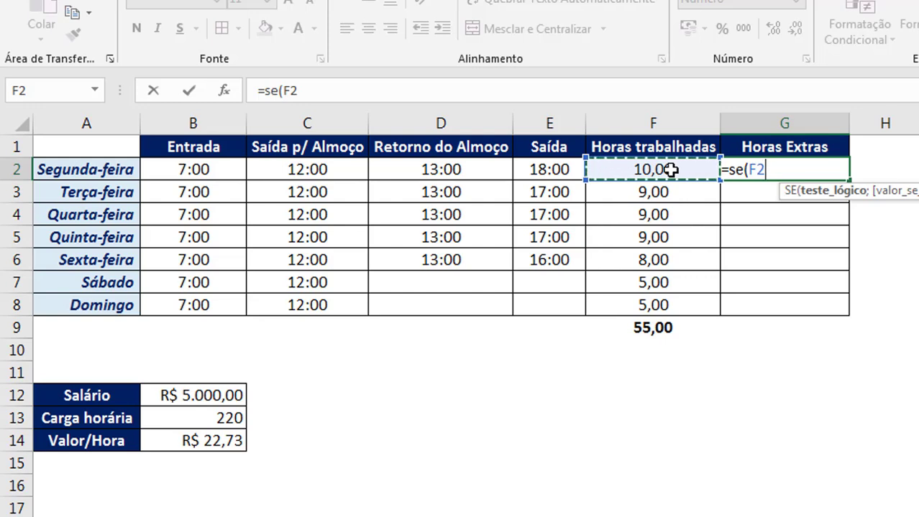
pyautogui.write('>9')
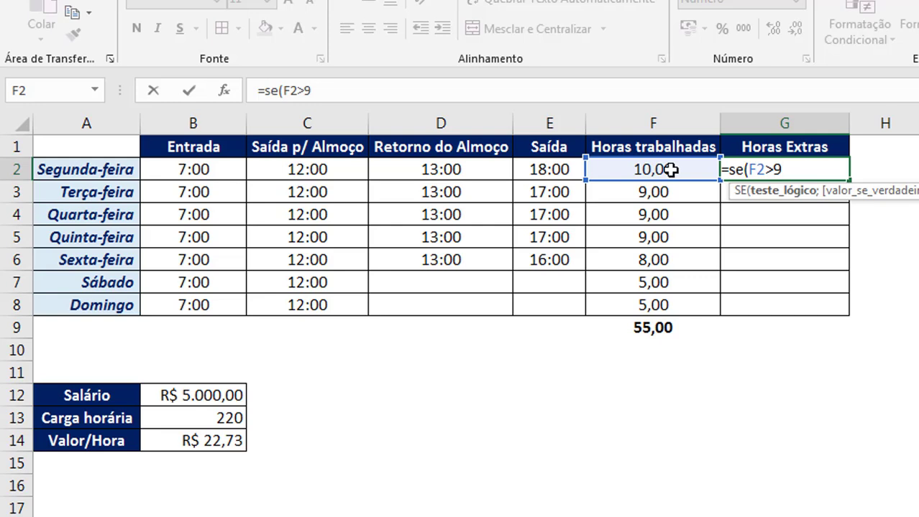
pyautogui.write(';')
pyautogui.click(671, 169)
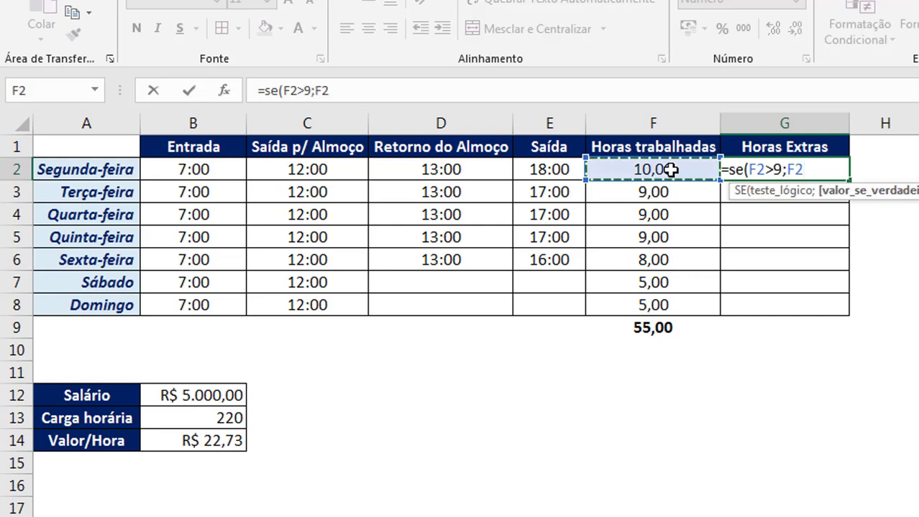
pyautogui.write('-9')
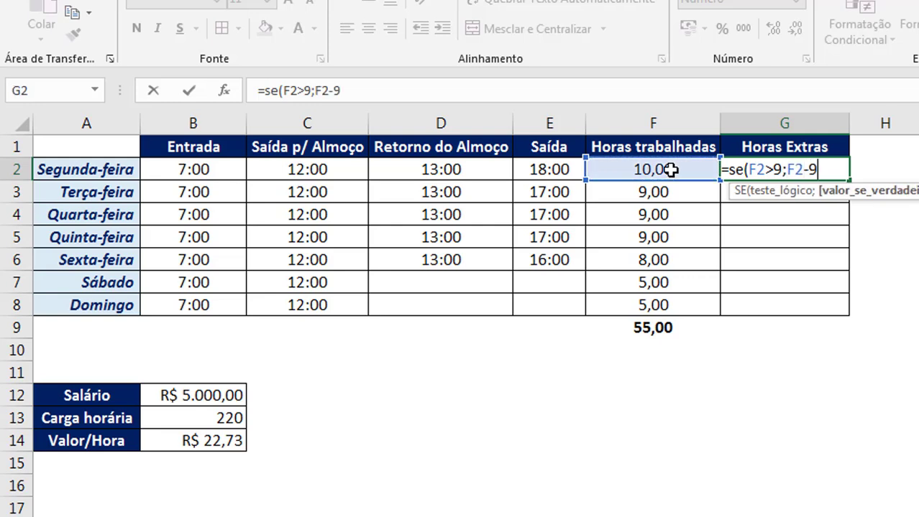
pyautogui.write(';')
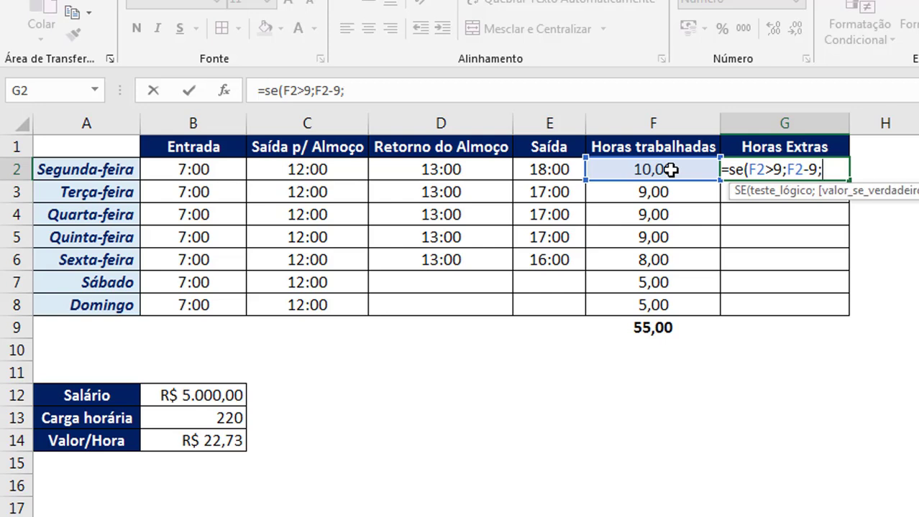
pyautogui.write('0)')
pyautogui.press('Return')
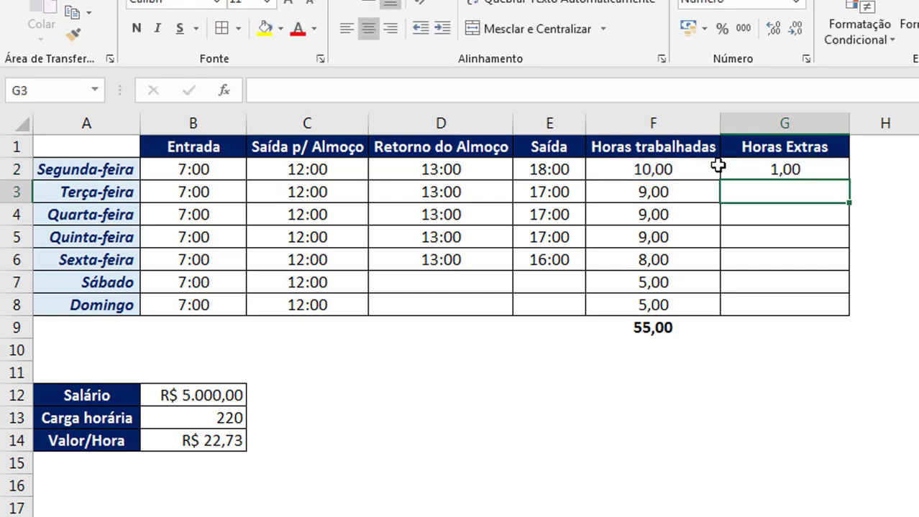
# Copy the overtime formula from G2 down to G6 for the remaining weekdays.
pyautogui.click(755, 173)
pyautogui.moveTo(846, 184); pyautogui.dragTo(822, 275)
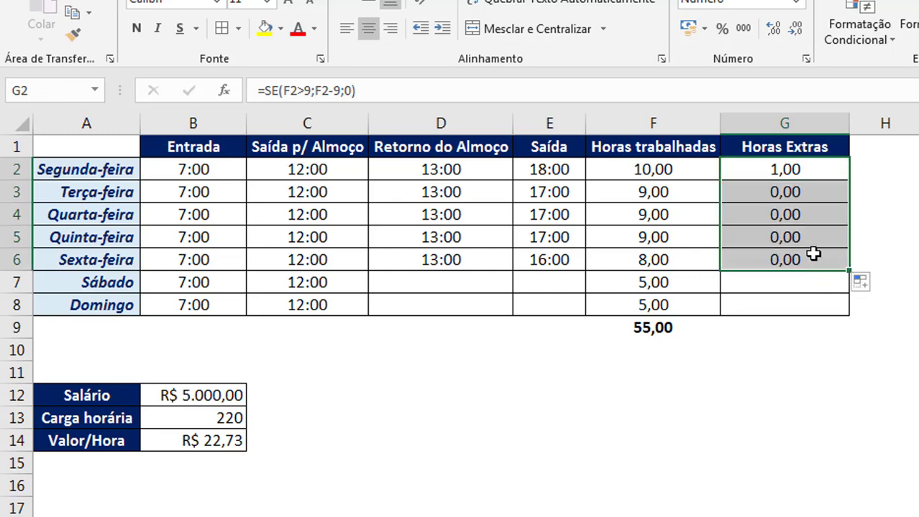
pyautogui.click(790, 267)
pyautogui.press('Down')
pyautogui.press('Down')
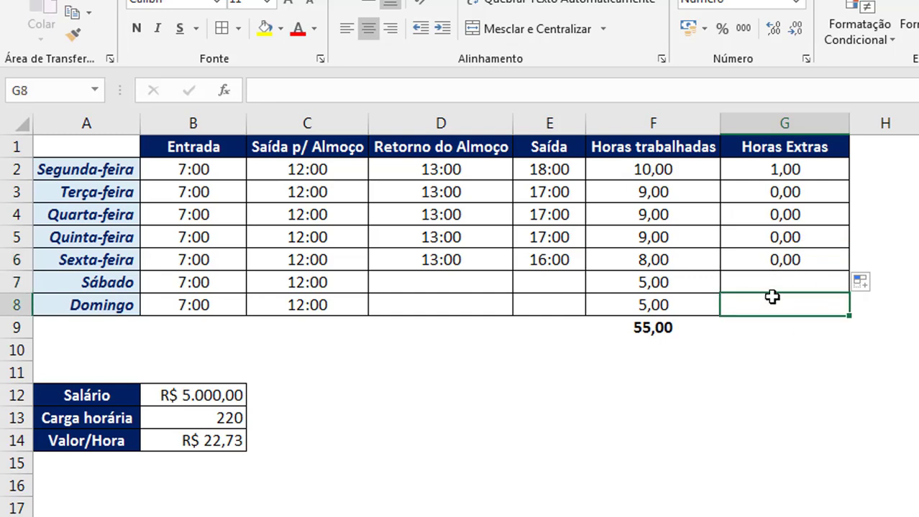
# Check Monday's exit time, worked hours and overtime formula, along with the Saturday and Sunday times and worked hours.
pyautogui.click(555, 168)
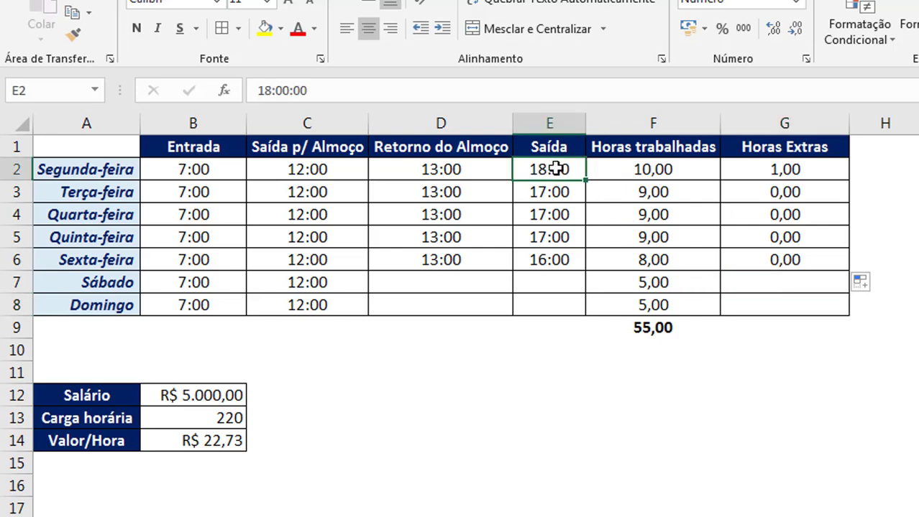
pyautogui.moveTo(555, 168); pyautogui.dragTo(642, 166)
pyautogui.click(794, 167)
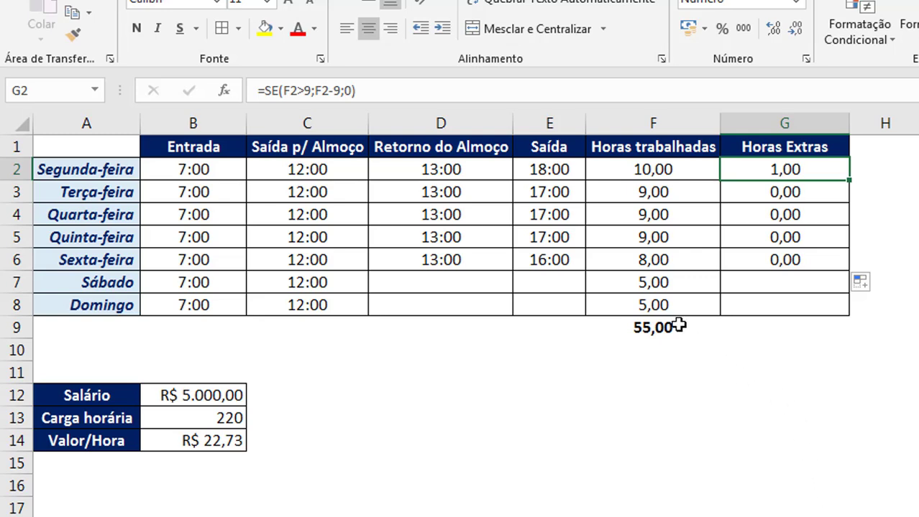
pyautogui.moveTo(206, 284); pyautogui.dragTo(308, 305)
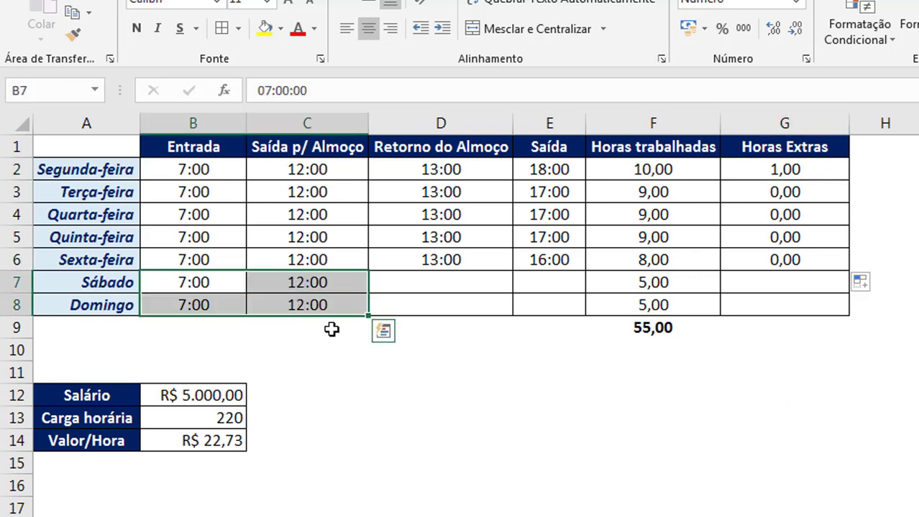
pyautogui.click(383, 370)
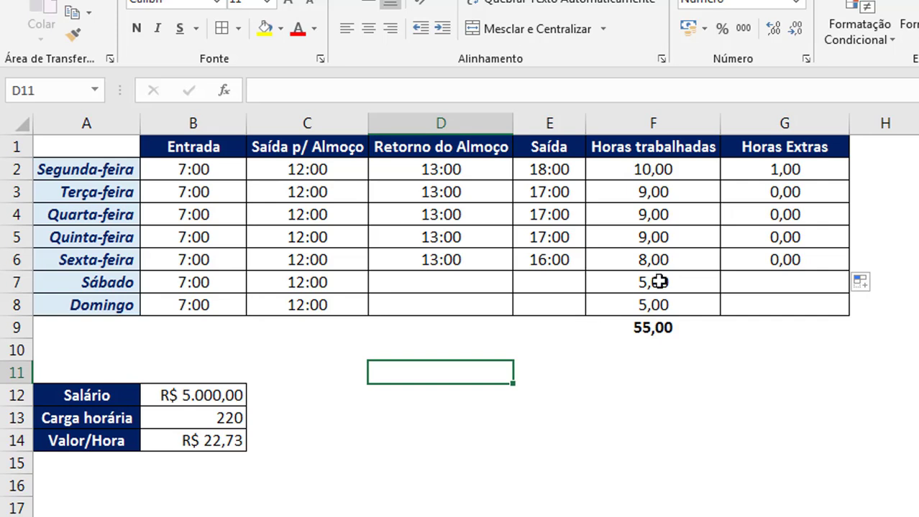
pyautogui.moveTo(661, 283); pyautogui.dragTo(662, 304)
pyautogui.click(673, 371)
# Make the Saturday and Sunday overtime equal to the worked hours by entering =F7 in G7 and =F8 in G8.
pyautogui.click(715, 281)
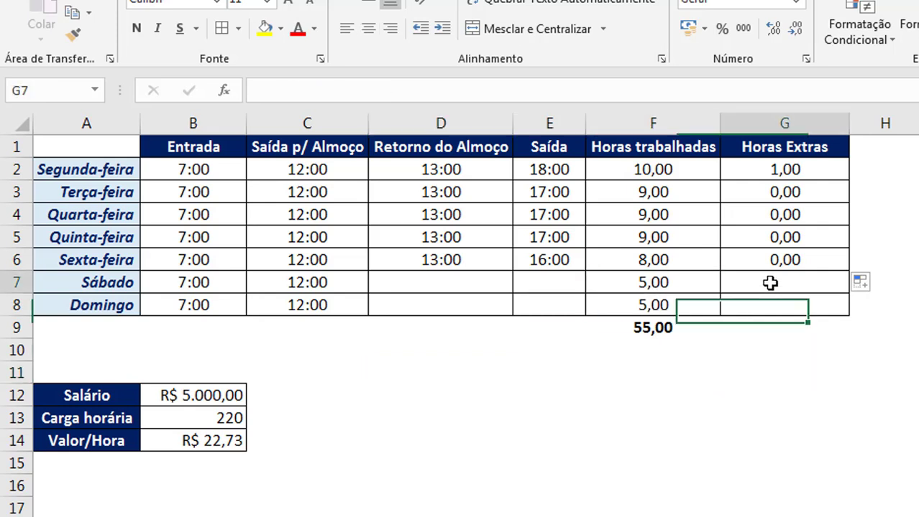
pyautogui.write('=')
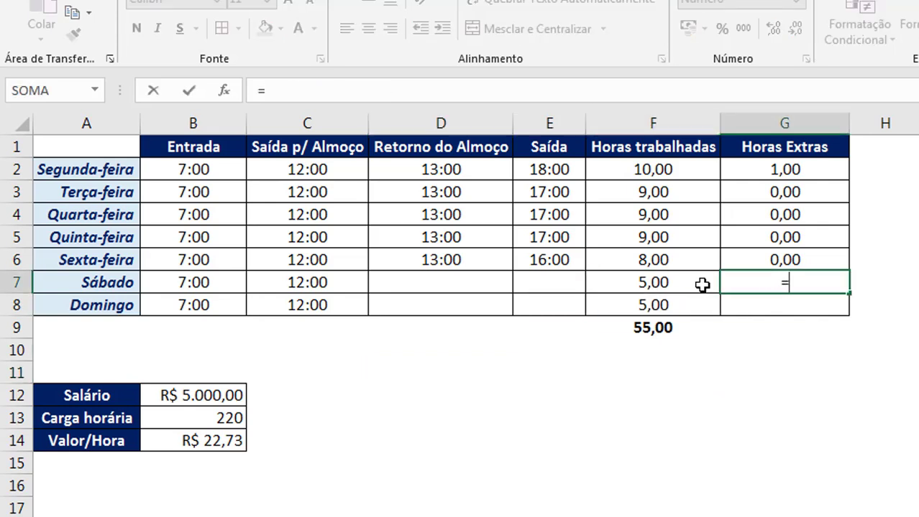
pyautogui.click(650, 282)
pyautogui.press('Return')
pyautogui.write('=')
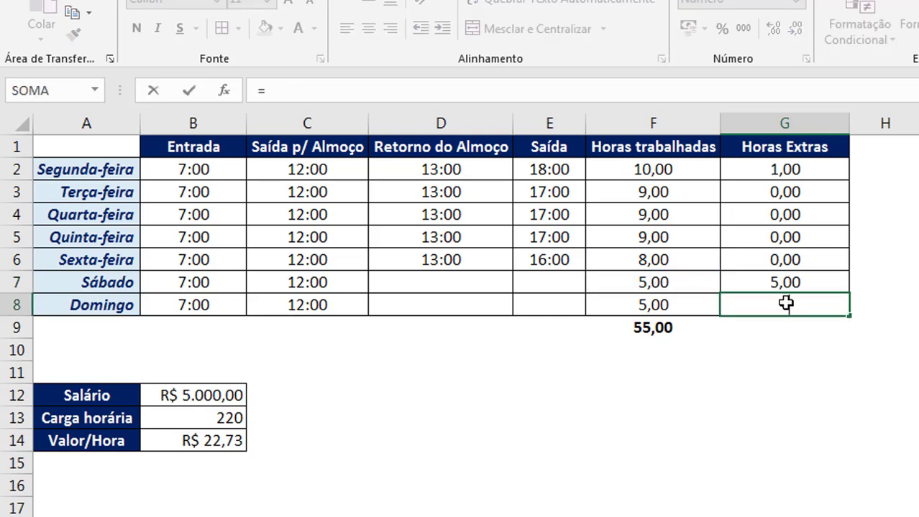
pyautogui.click(657, 306)
pyautogui.press('Return')
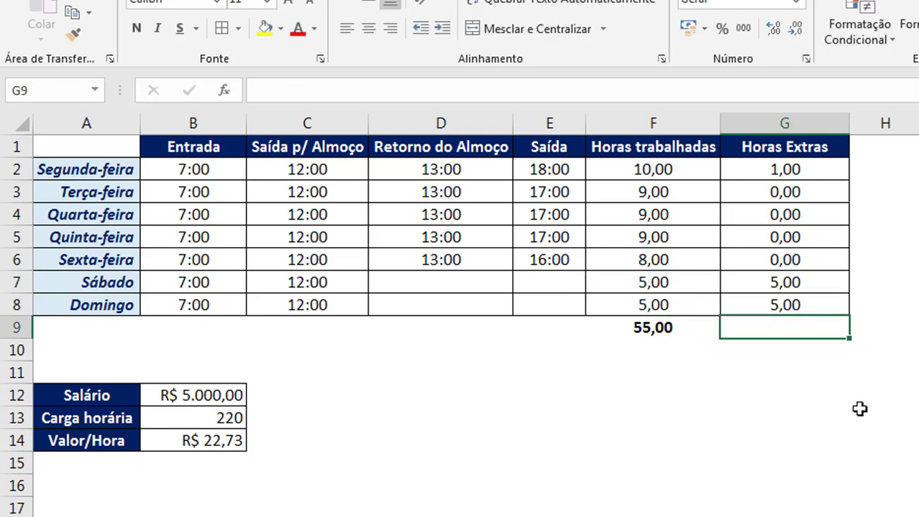
pyautogui.click(860, 413)
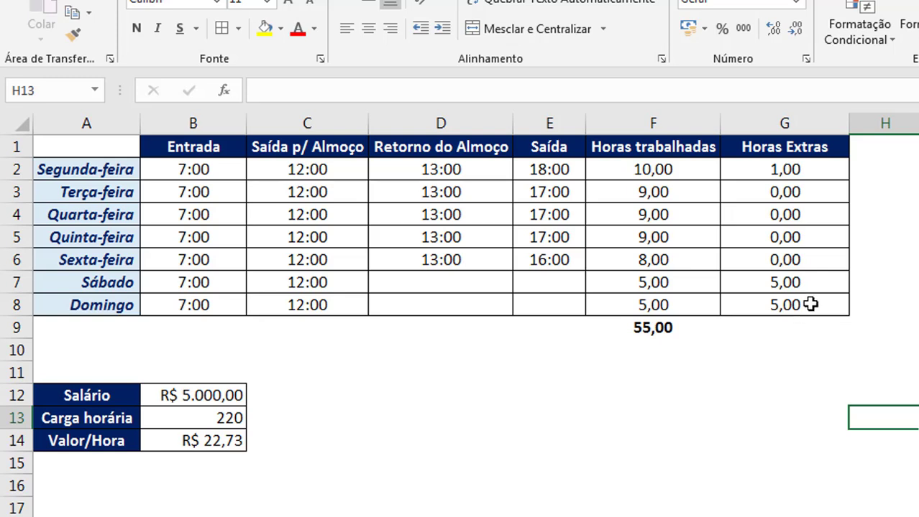
pyautogui.click(800, 167)
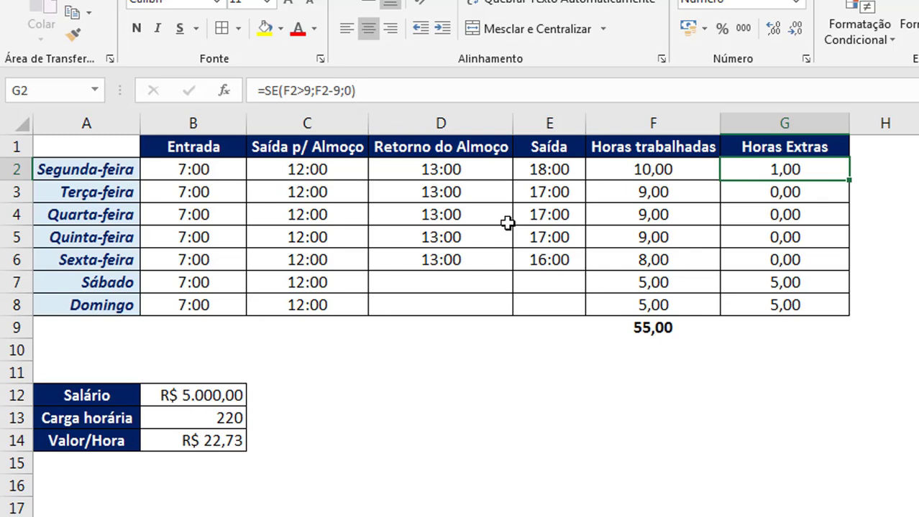
pyautogui.click(756, 394)
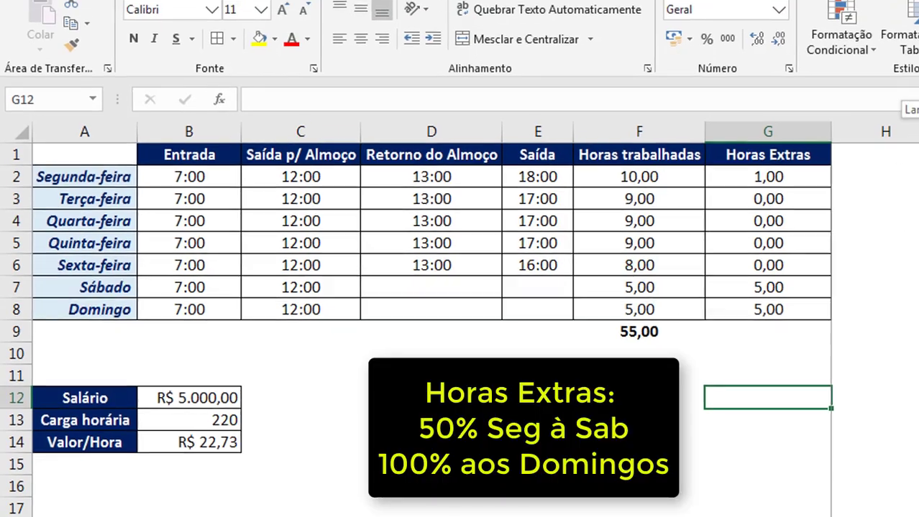
# Add the heading "% de Hora Extra" in H1 and autofit the width of column H.
pyautogui.click(897, 153)
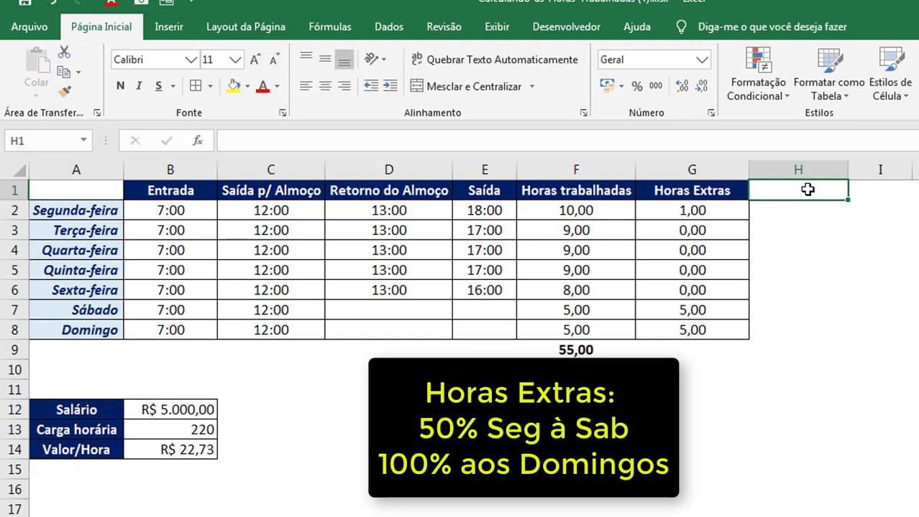
pyautogui.write('% de Hor')
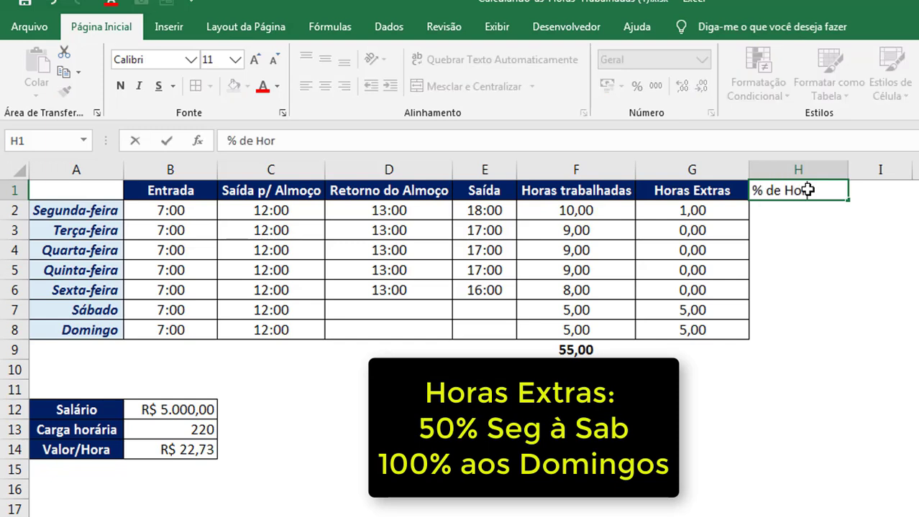
pyautogui.write('a Extra')
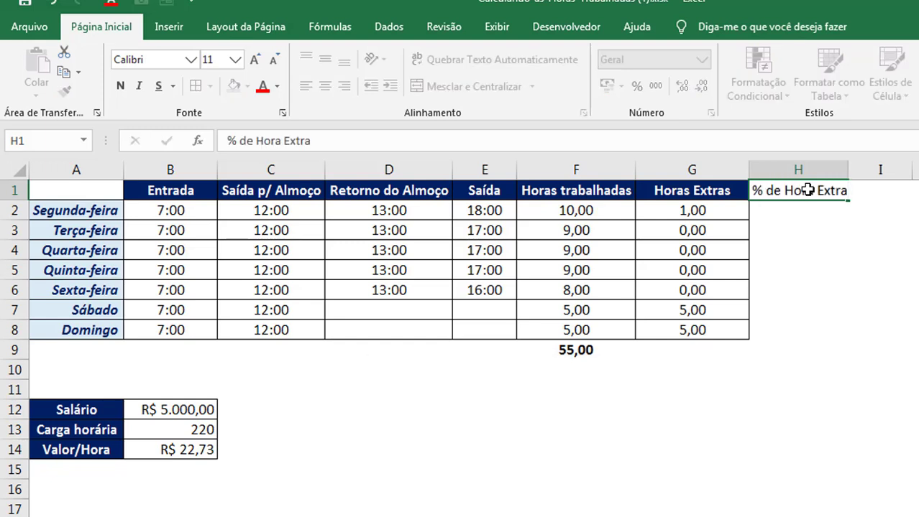
pyautogui.press('Return')
pyautogui.doubleClick(848, 170)
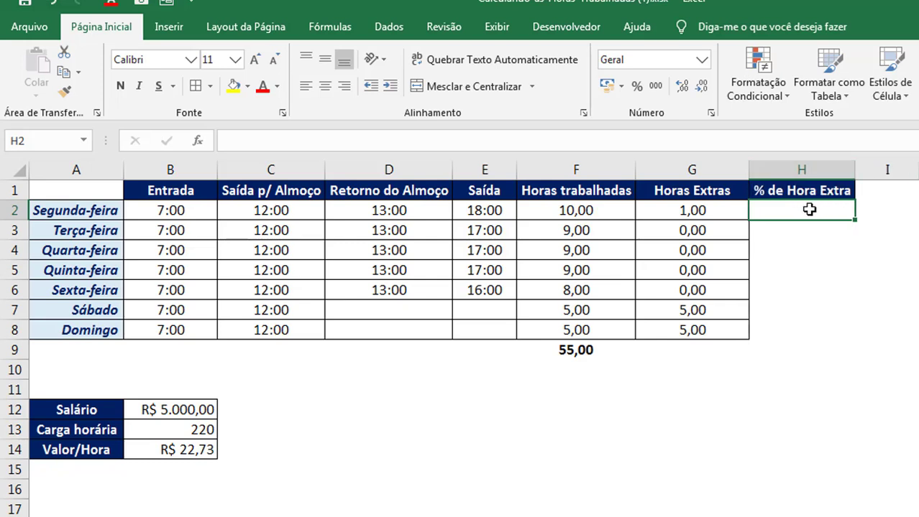
# Set the overtime percentage to 50% for Monday through Saturday in H2:H7 and to 100% for Sunday in H8.
pyautogui.write('50%')
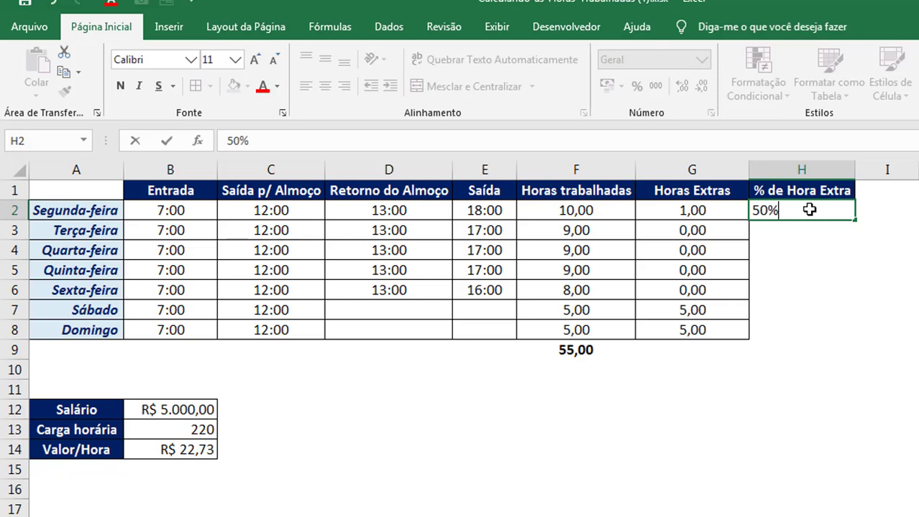
pyautogui.press('Return')
pyautogui.click(816, 210)
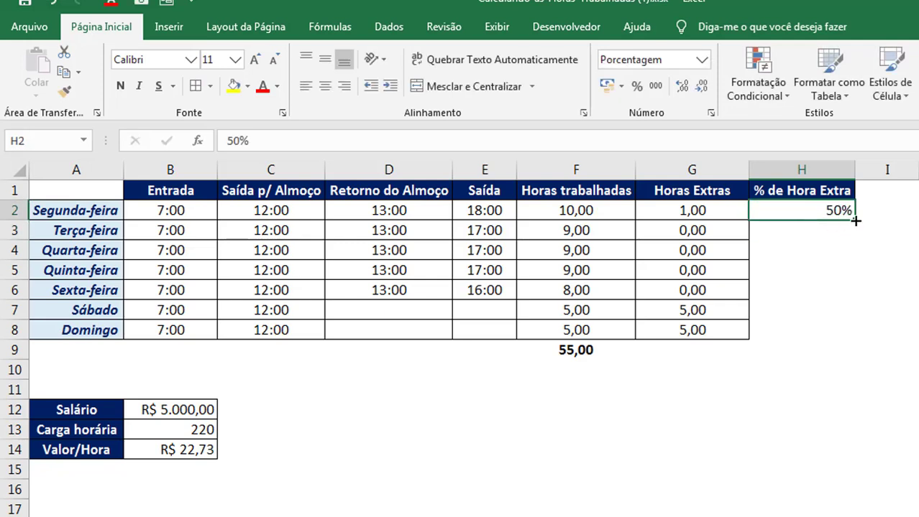
pyautogui.moveTo(855, 220); pyautogui.dragTo(819, 317)
pyautogui.click(802, 329)
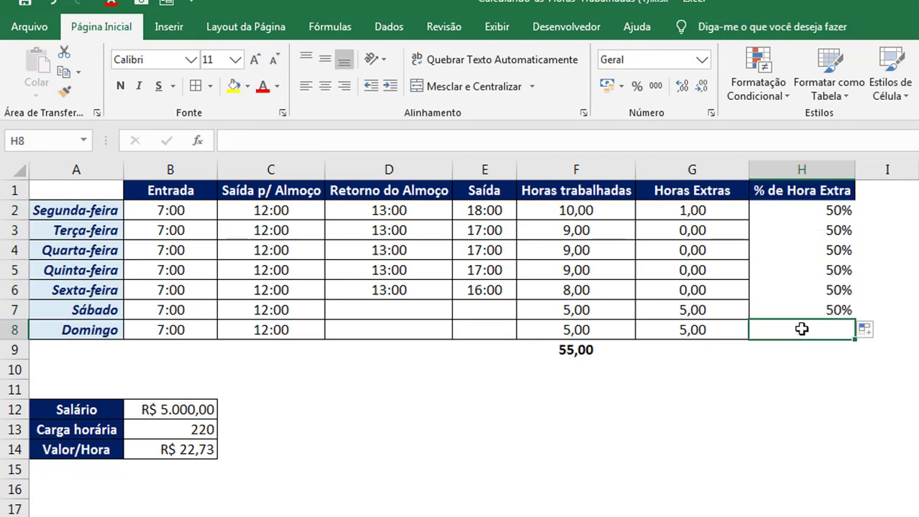
pyautogui.write('100')
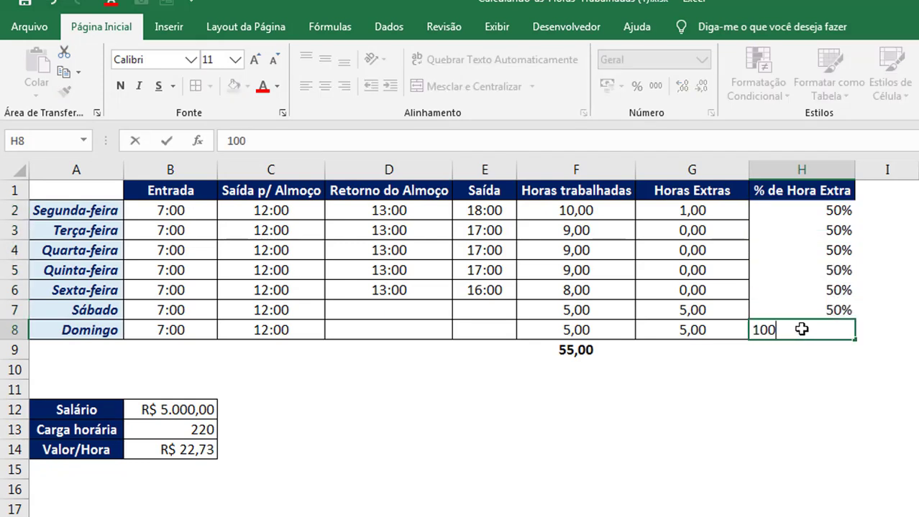
pyautogui.write('%')
pyautogui.press('Return')
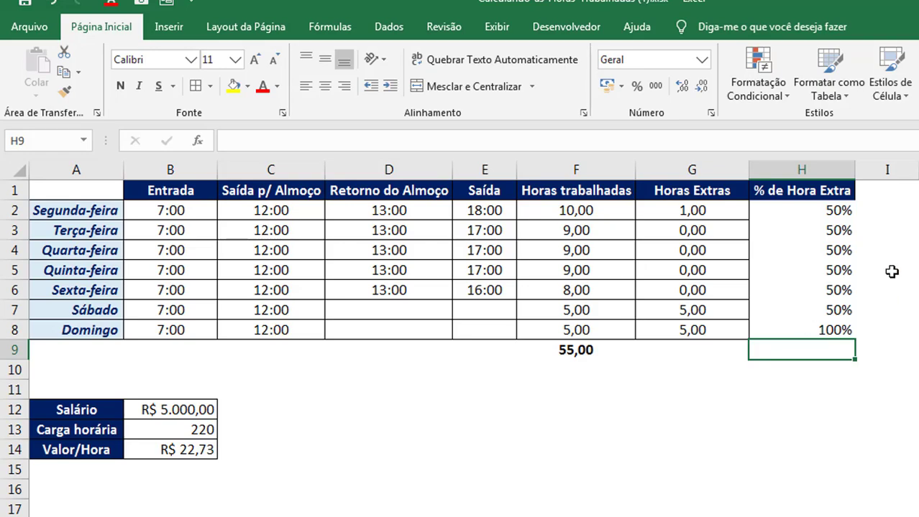
# Centre the contents of H1:H8 and apply outline and inside borders to the range.
pyautogui.moveTo(802, 190); pyautogui.dragTo(787, 329)
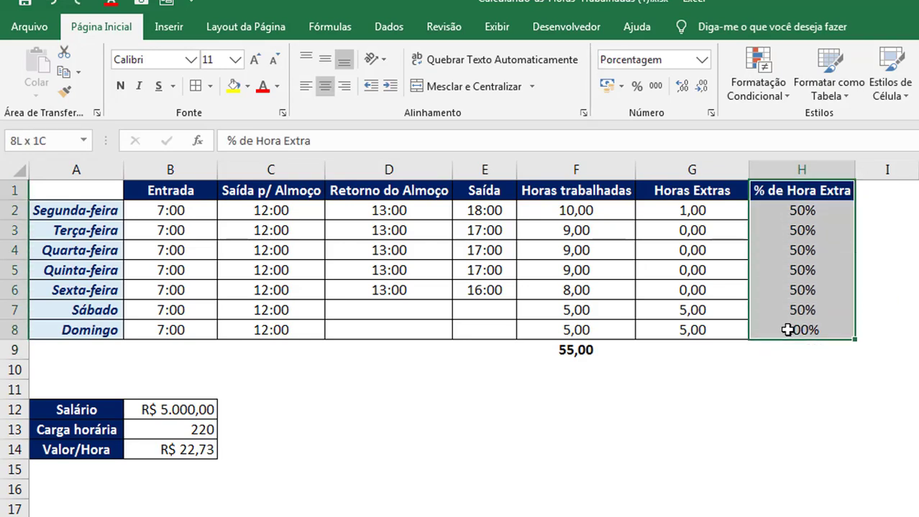
pyautogui.hotkey('ctrl', '1')
pyautogui.click(499, 216)
pyautogui.click(548, 216)
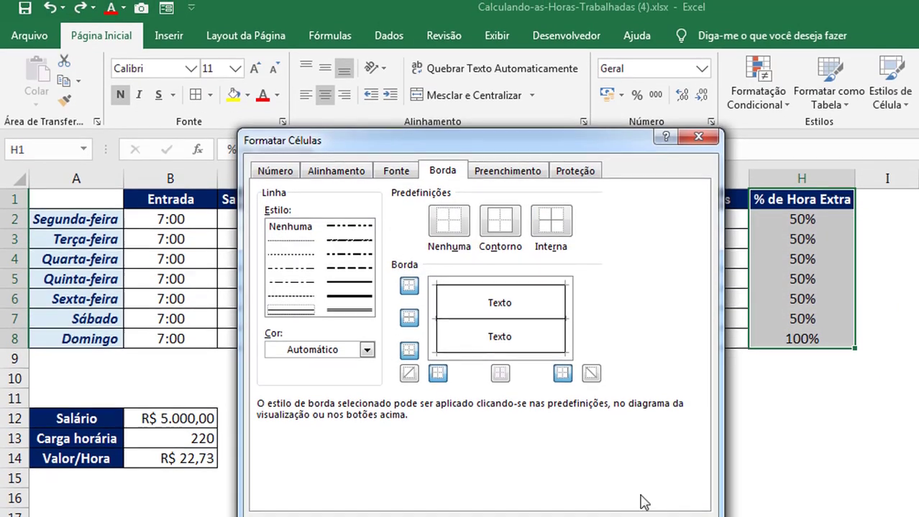
pyautogui.click(605, 512)
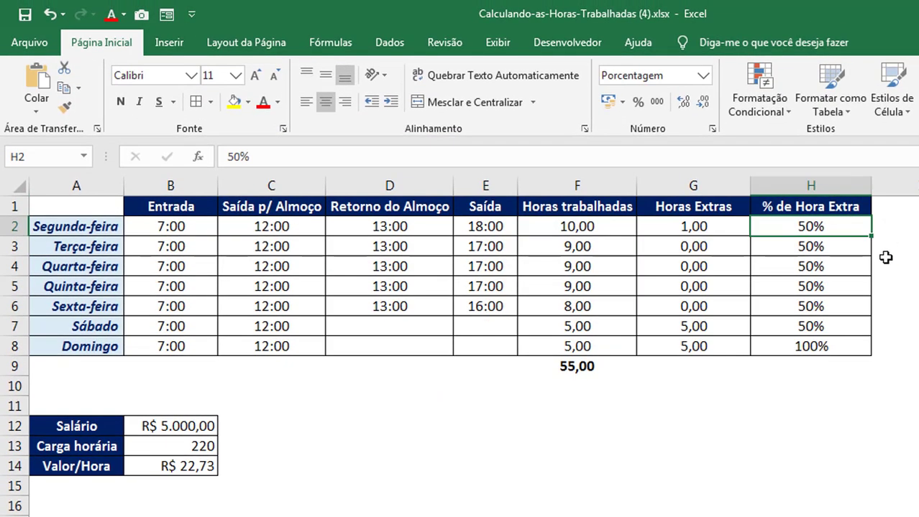
pyautogui.click(718, 233)
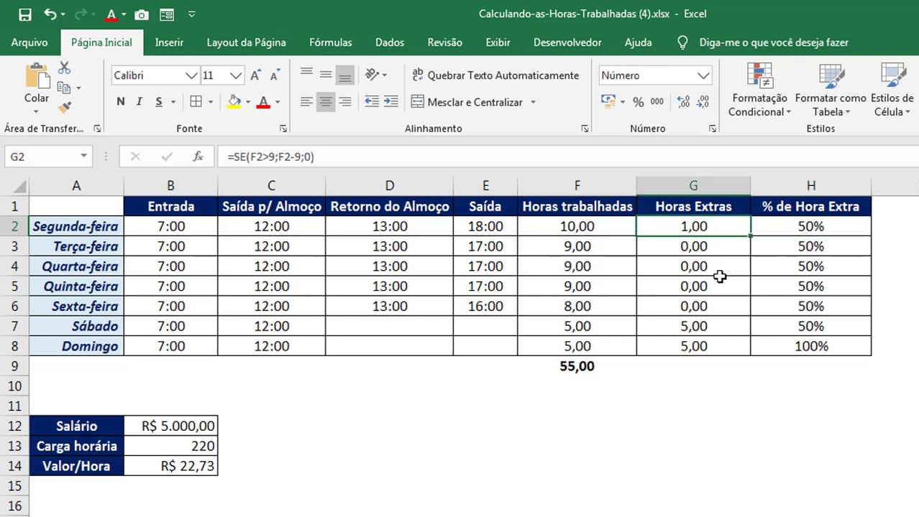
pyautogui.click(716, 330)
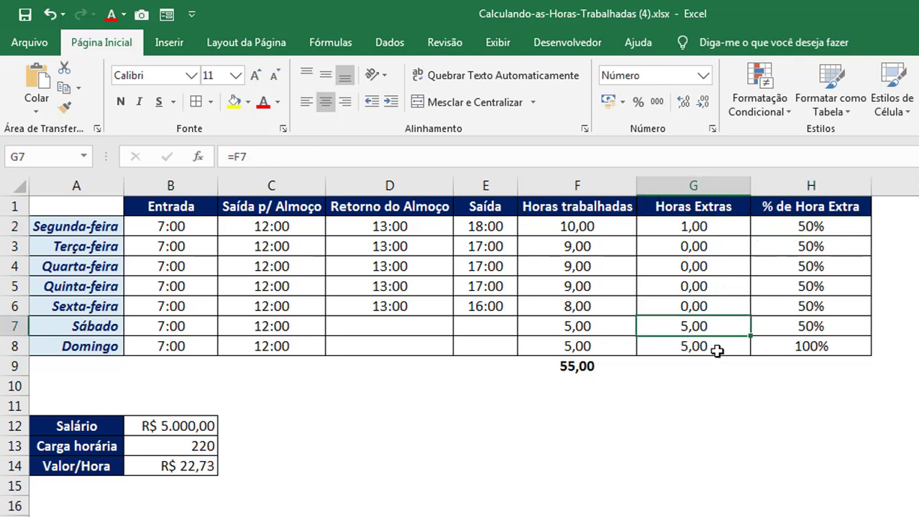
pyautogui.click(718, 347)
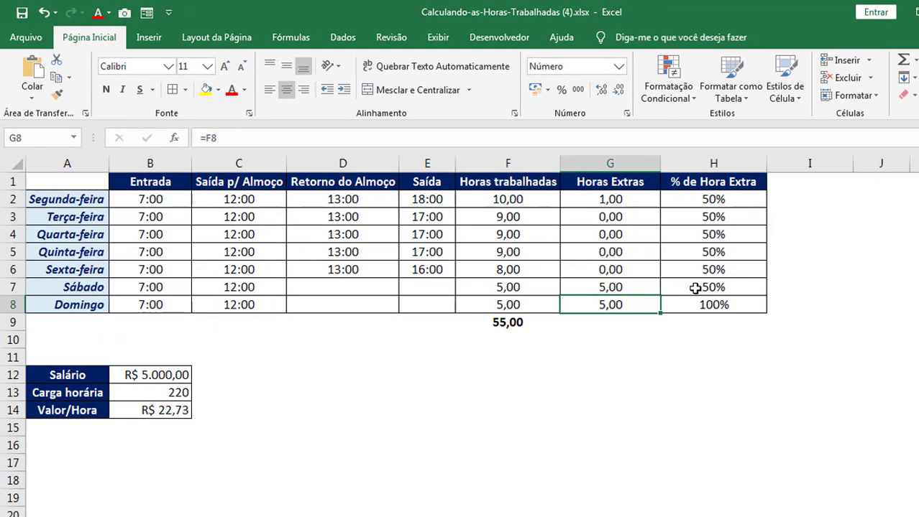
# Widen column I and add the heading "Horas Extras R$" in I1.
pyautogui.moveTo(870, 172); pyautogui.dragTo(891, 170)
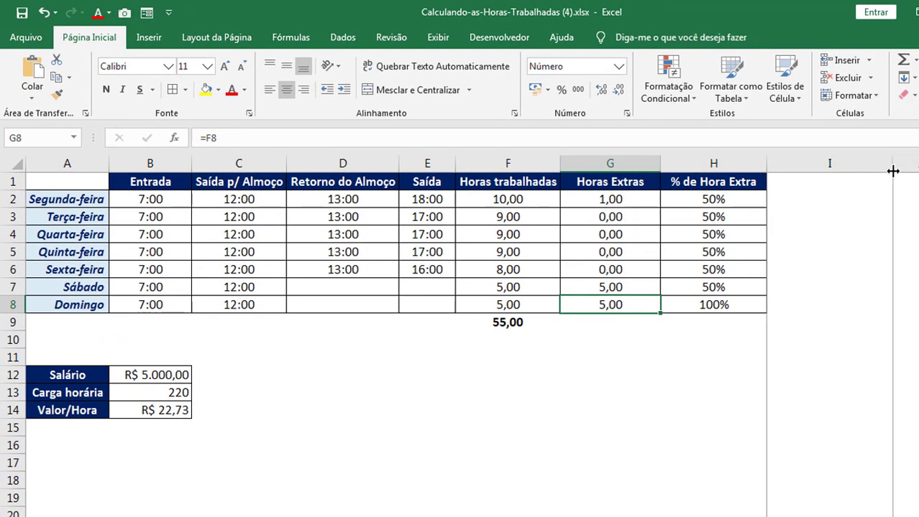
pyautogui.click(789, 185)
pyautogui.write('Horas Extras R$')
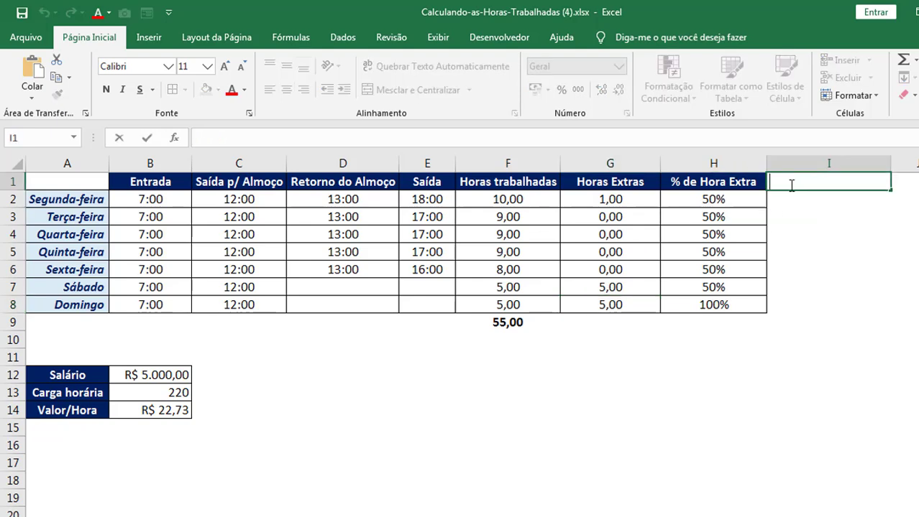
pyautogui.press('Return')
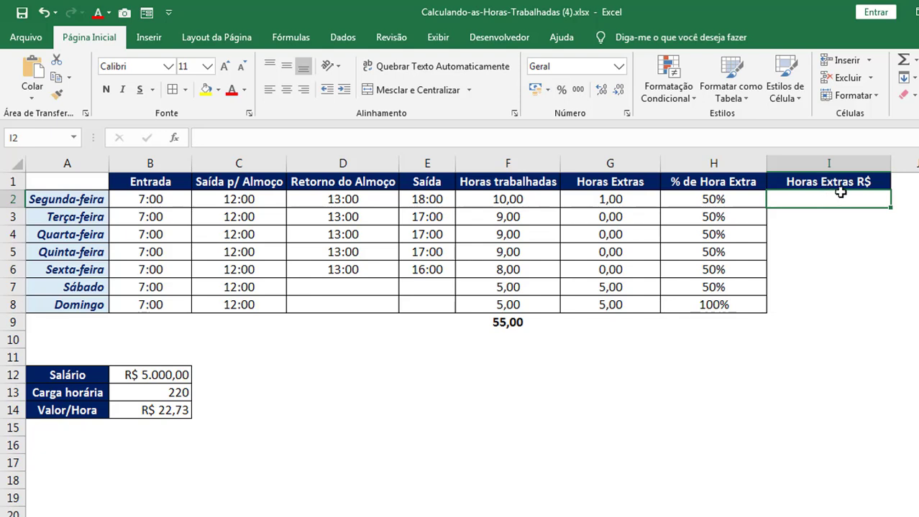
# Calculate Monday's overtime pay in I2 with the formula =G2*B14*H2.
pyautogui.write('=')
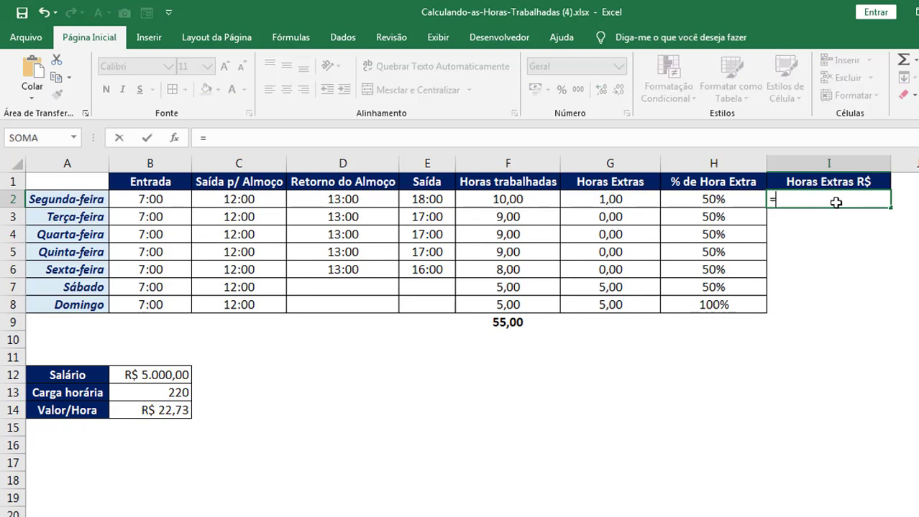
pyautogui.click(651, 198)
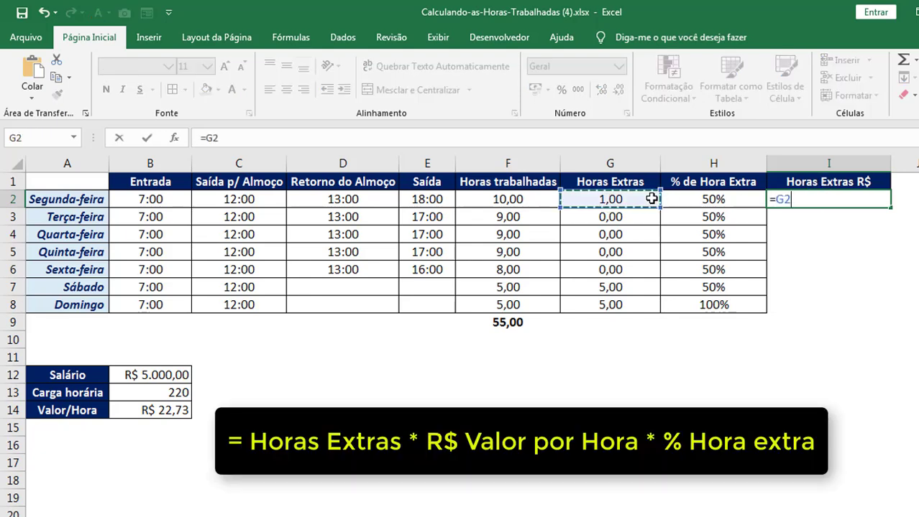
pyautogui.write('*')
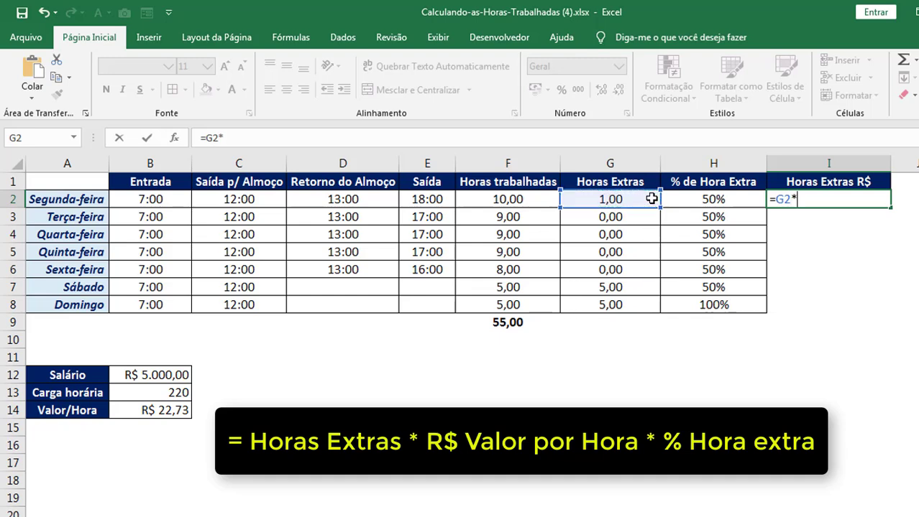
pyautogui.click(173, 414)
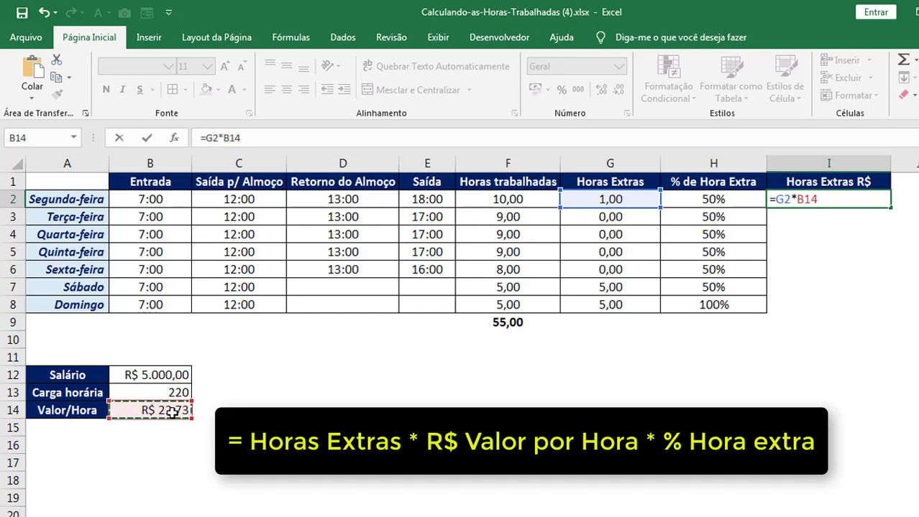
pyautogui.write('*')
pyautogui.click(701, 199)
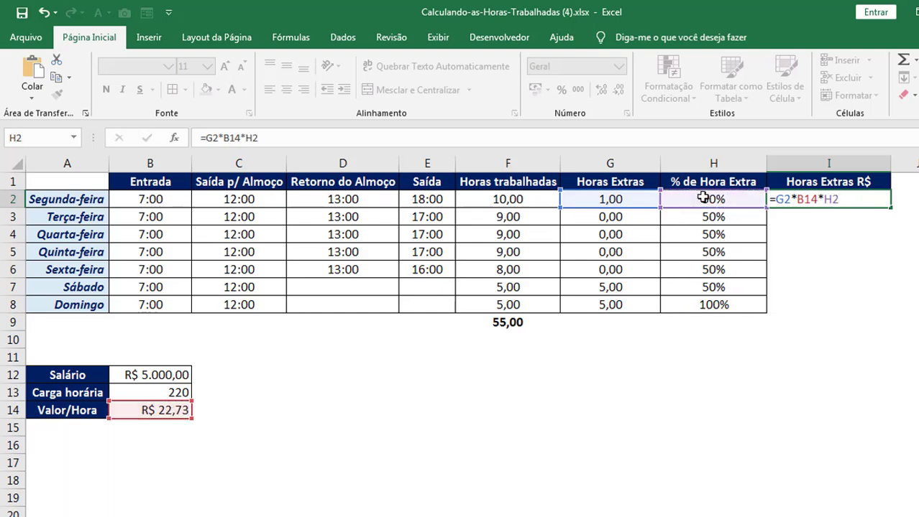
pyautogui.press('Return')
# Make the hourly rate reference absolute as $B$14 in the I2 formula and fill the formula down to I8.
pyautogui.click(819, 200)
pyautogui.click(225, 136)
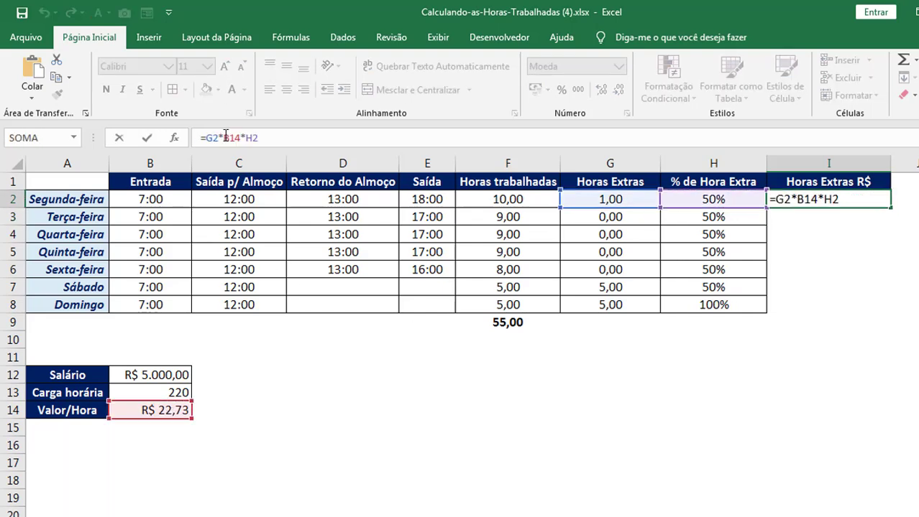
pyautogui.press('F4')
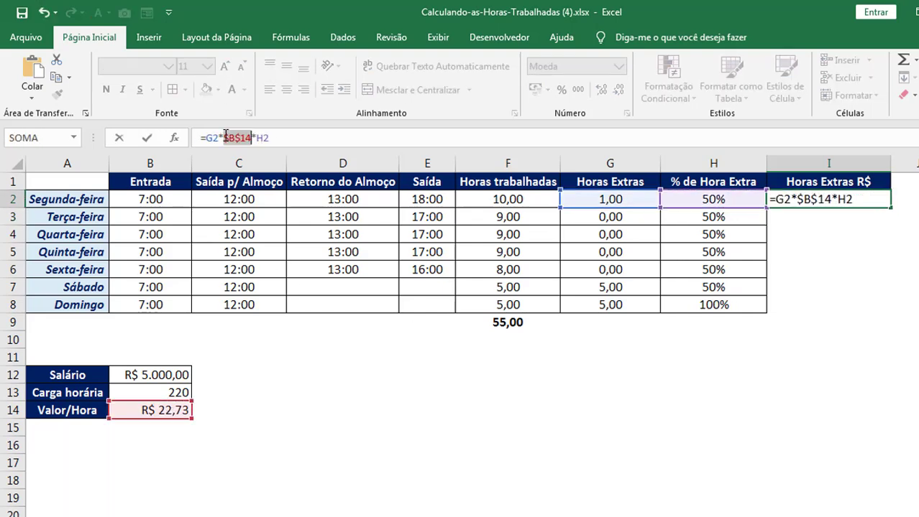
pyautogui.press('Return')
pyautogui.click(886, 200)
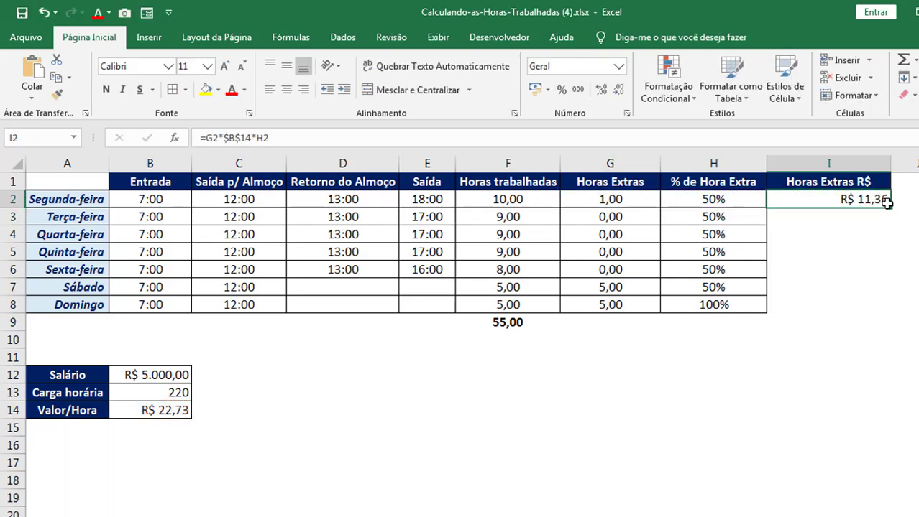
pyautogui.moveTo(890, 208); pyautogui.dragTo(864, 314)
# Total the overtime pay in I9 with =SOMA(I2:I8).
pyautogui.click(854, 322)
pyautogui.write('=som')
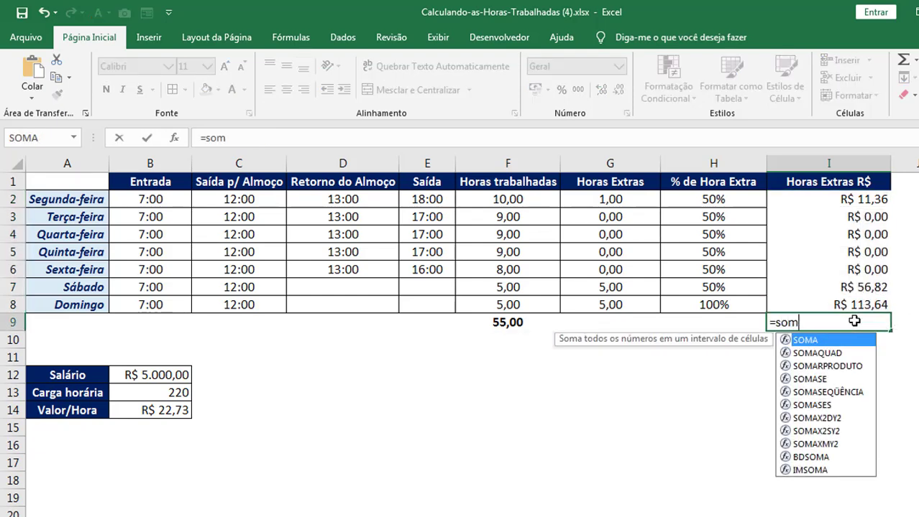
pyautogui.press('Tab')
pyautogui.moveTo(870, 199); pyautogui.dragTo(821, 201)
pyautogui.write(')')
pyautogui.press('Return')
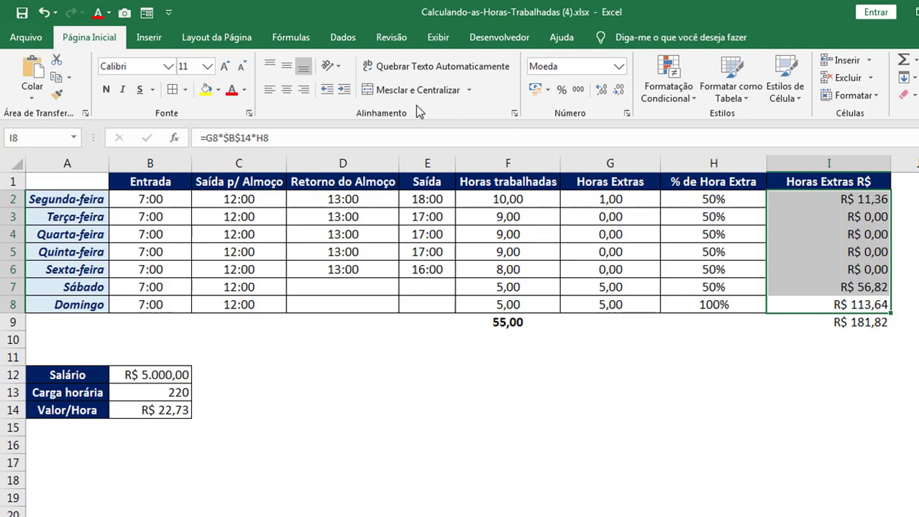
# Apply outline and inside borders to the overtime pay cells I2:I8.
pyautogui.click(174, 92)
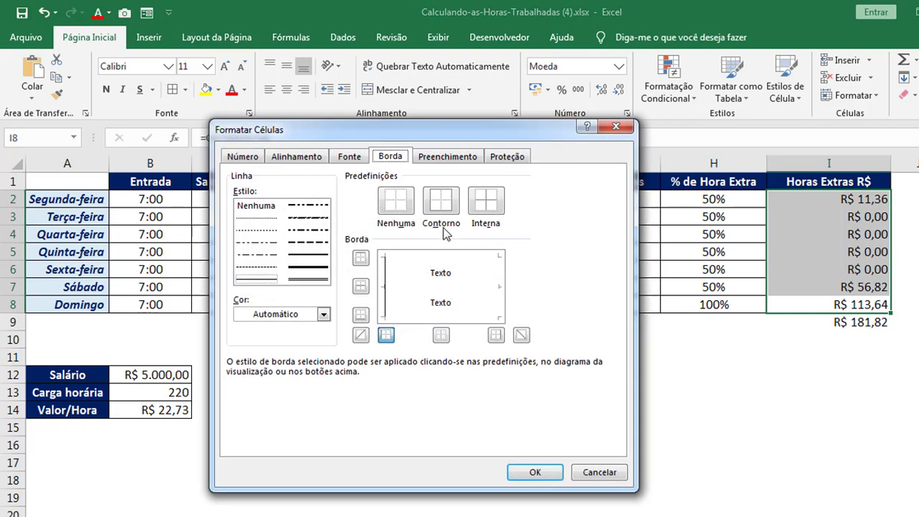
pyautogui.click(484, 201)
pyautogui.click(536, 468)
# Make the overtime pay total in I9 bold.
pyautogui.click(871, 322)
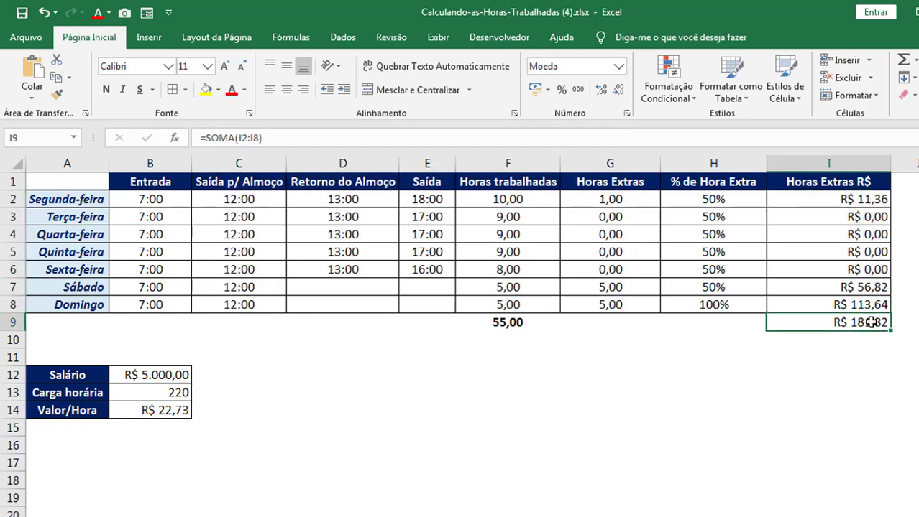
pyautogui.click(105, 89)
pyautogui.click(652, 403)
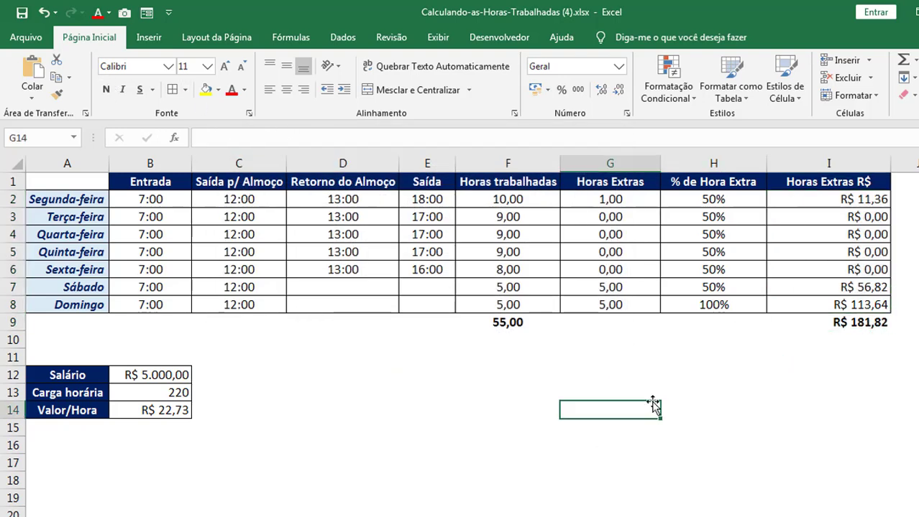
# Centre the contents of the whole column I.
pyautogui.click(841, 324)
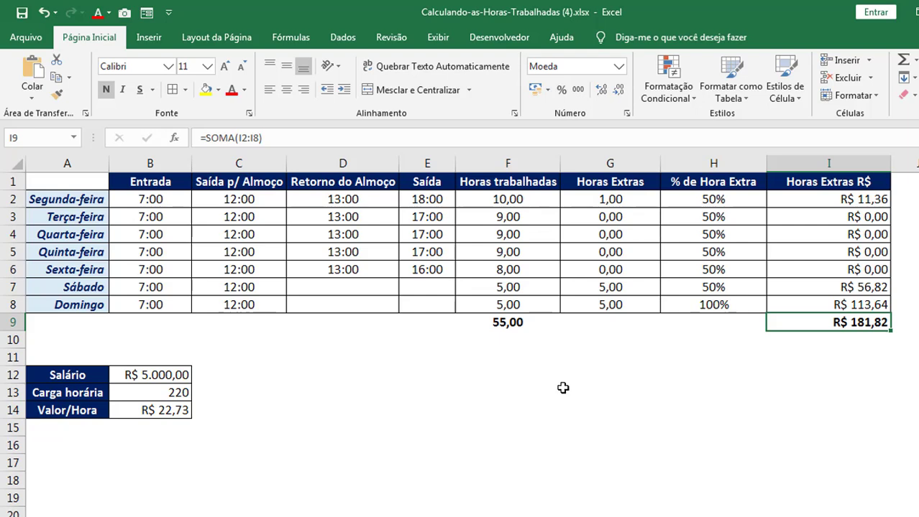
pyautogui.click(845, 163)
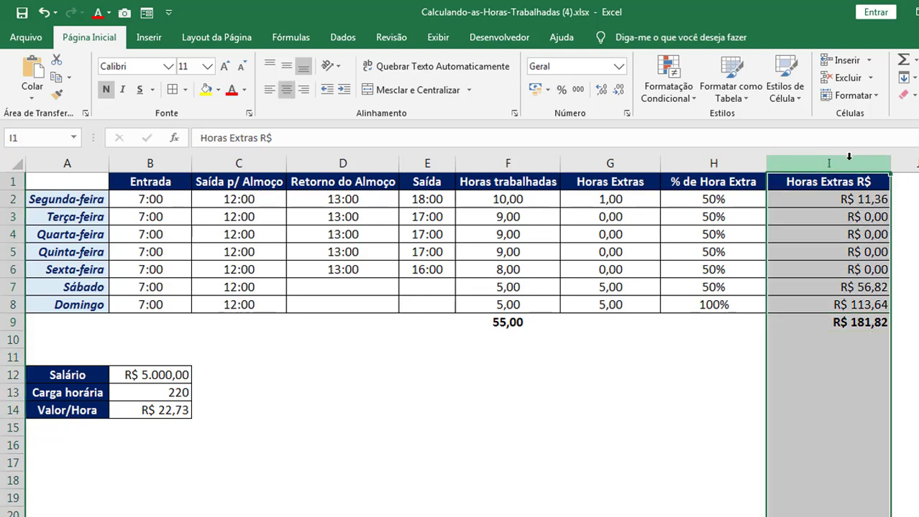
pyautogui.click(286, 89)
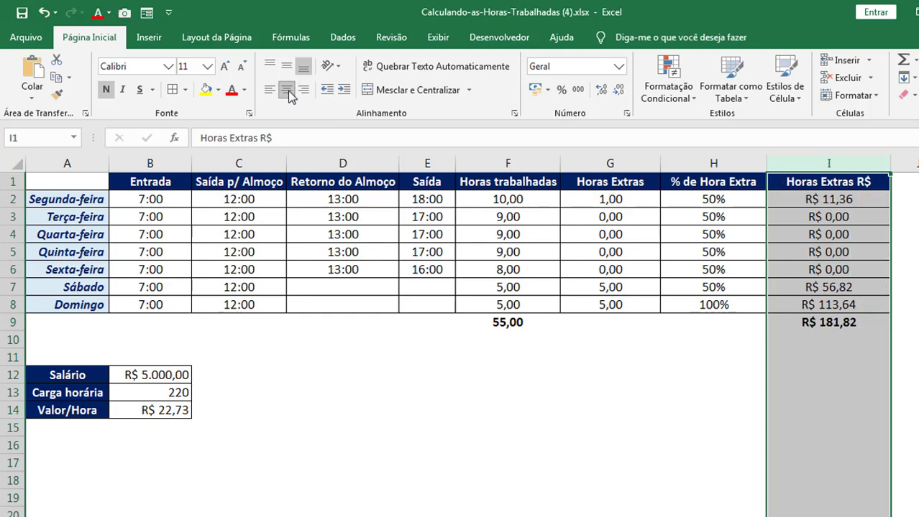
pyautogui.click(536, 375)
# Highlight the overtime pay total in I9 and the worked hours total in F9 with a yellow fill.
pyautogui.click(799, 322)
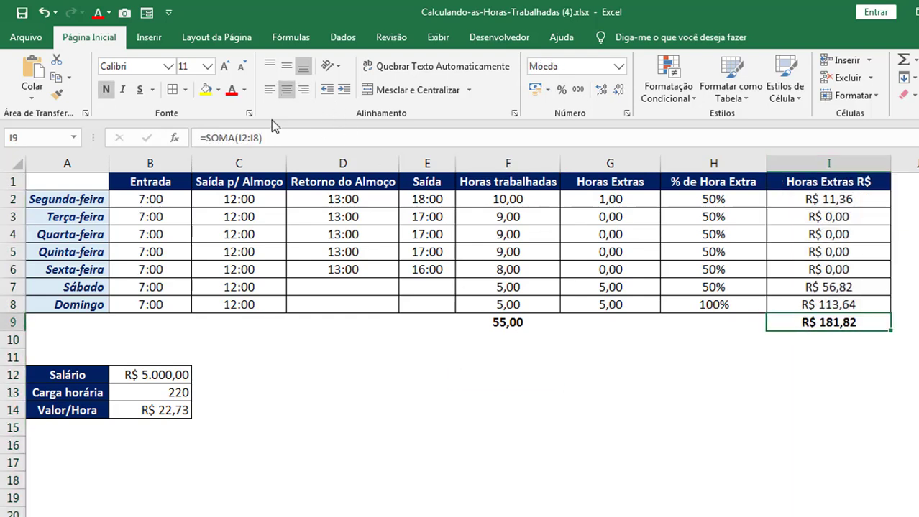
pyautogui.click(206, 89)
pyautogui.click(511, 323)
pyautogui.click(205, 89)
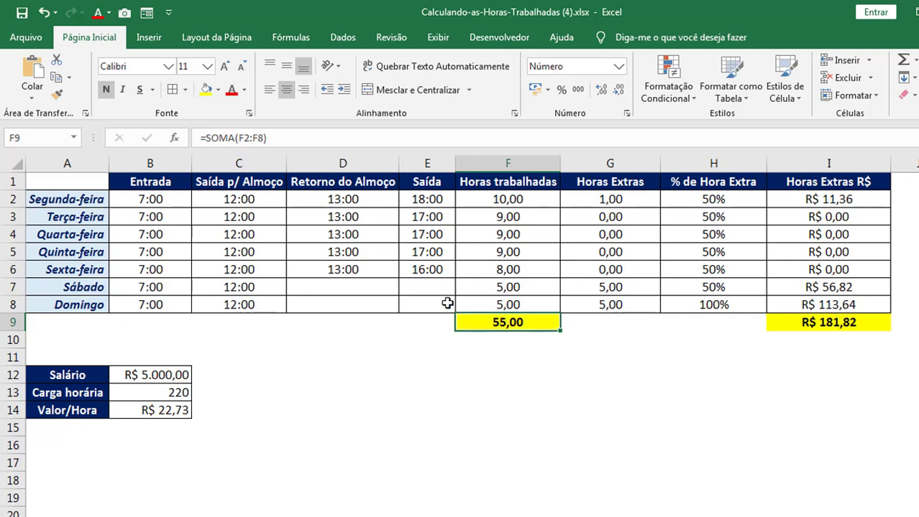
pyautogui.click(462, 369)
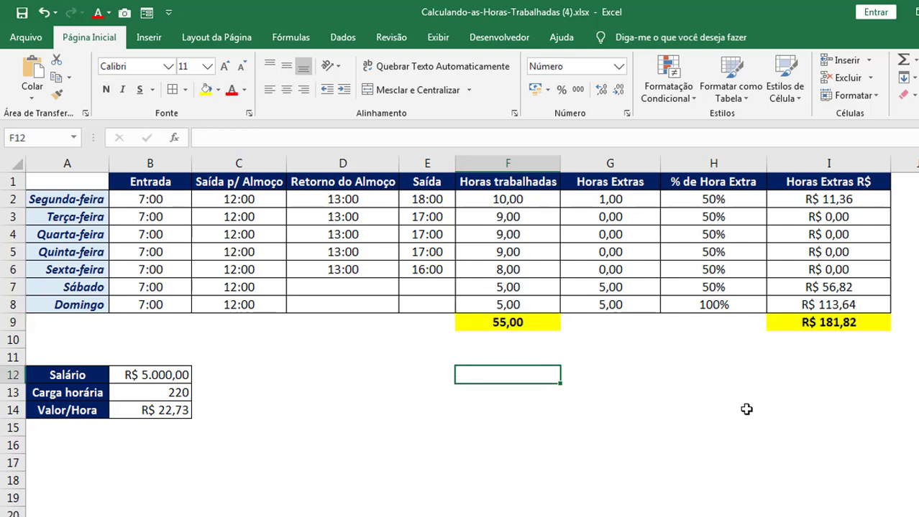